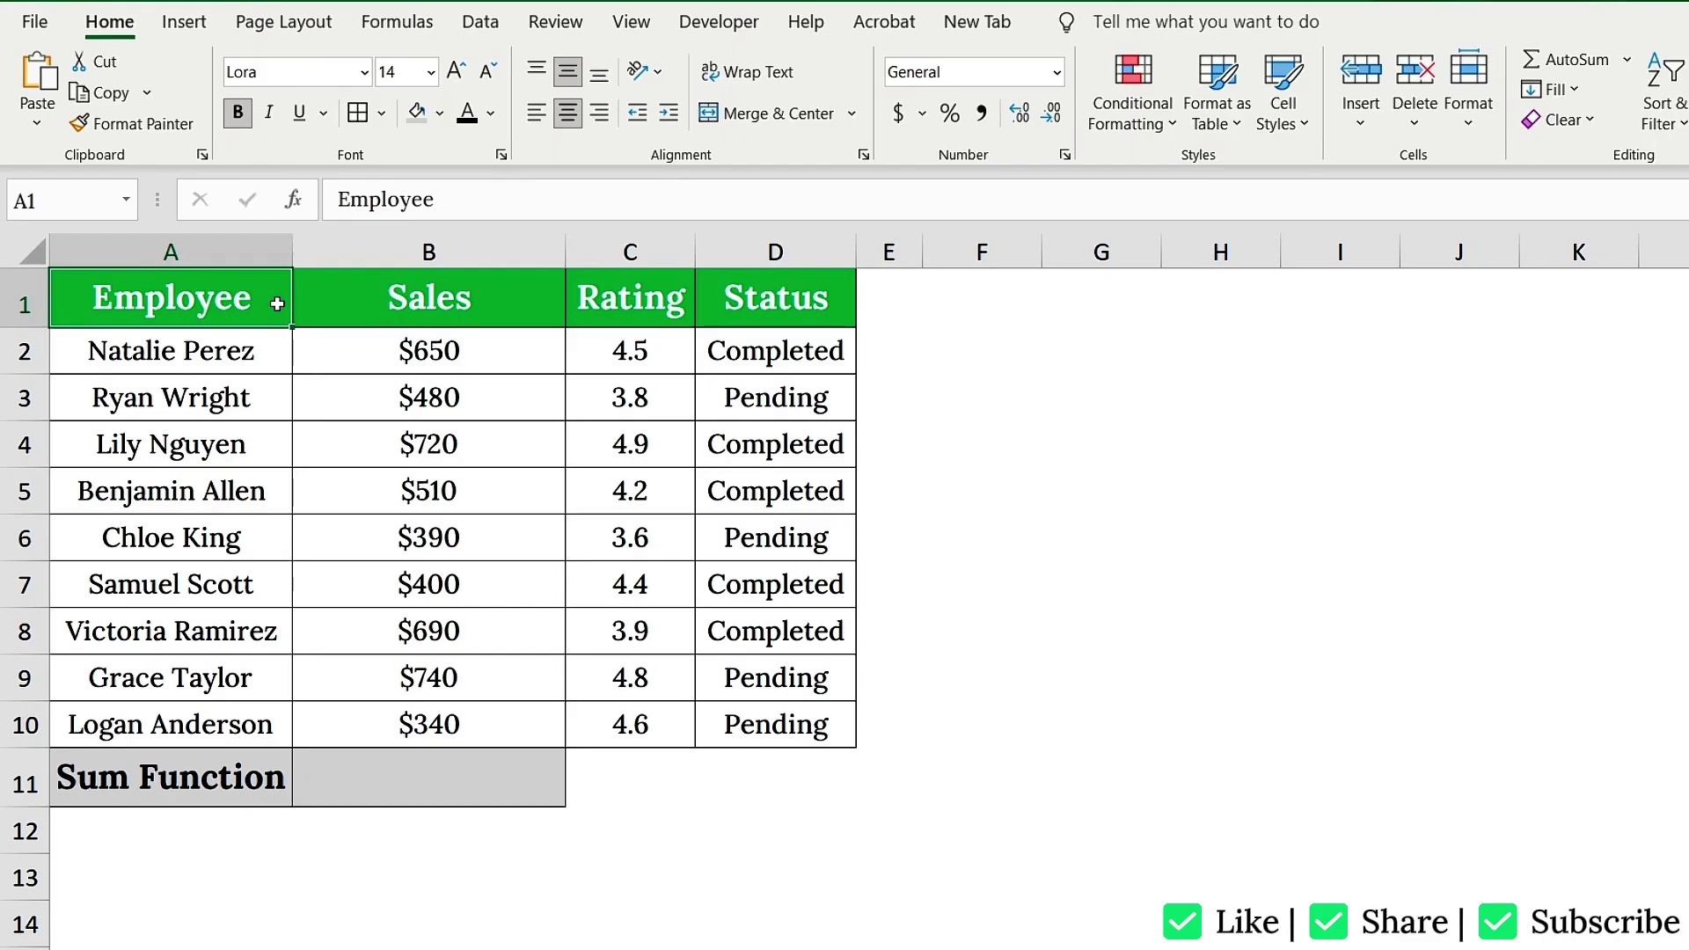
{"action": "left_click", "coordinate": [236, 769]}
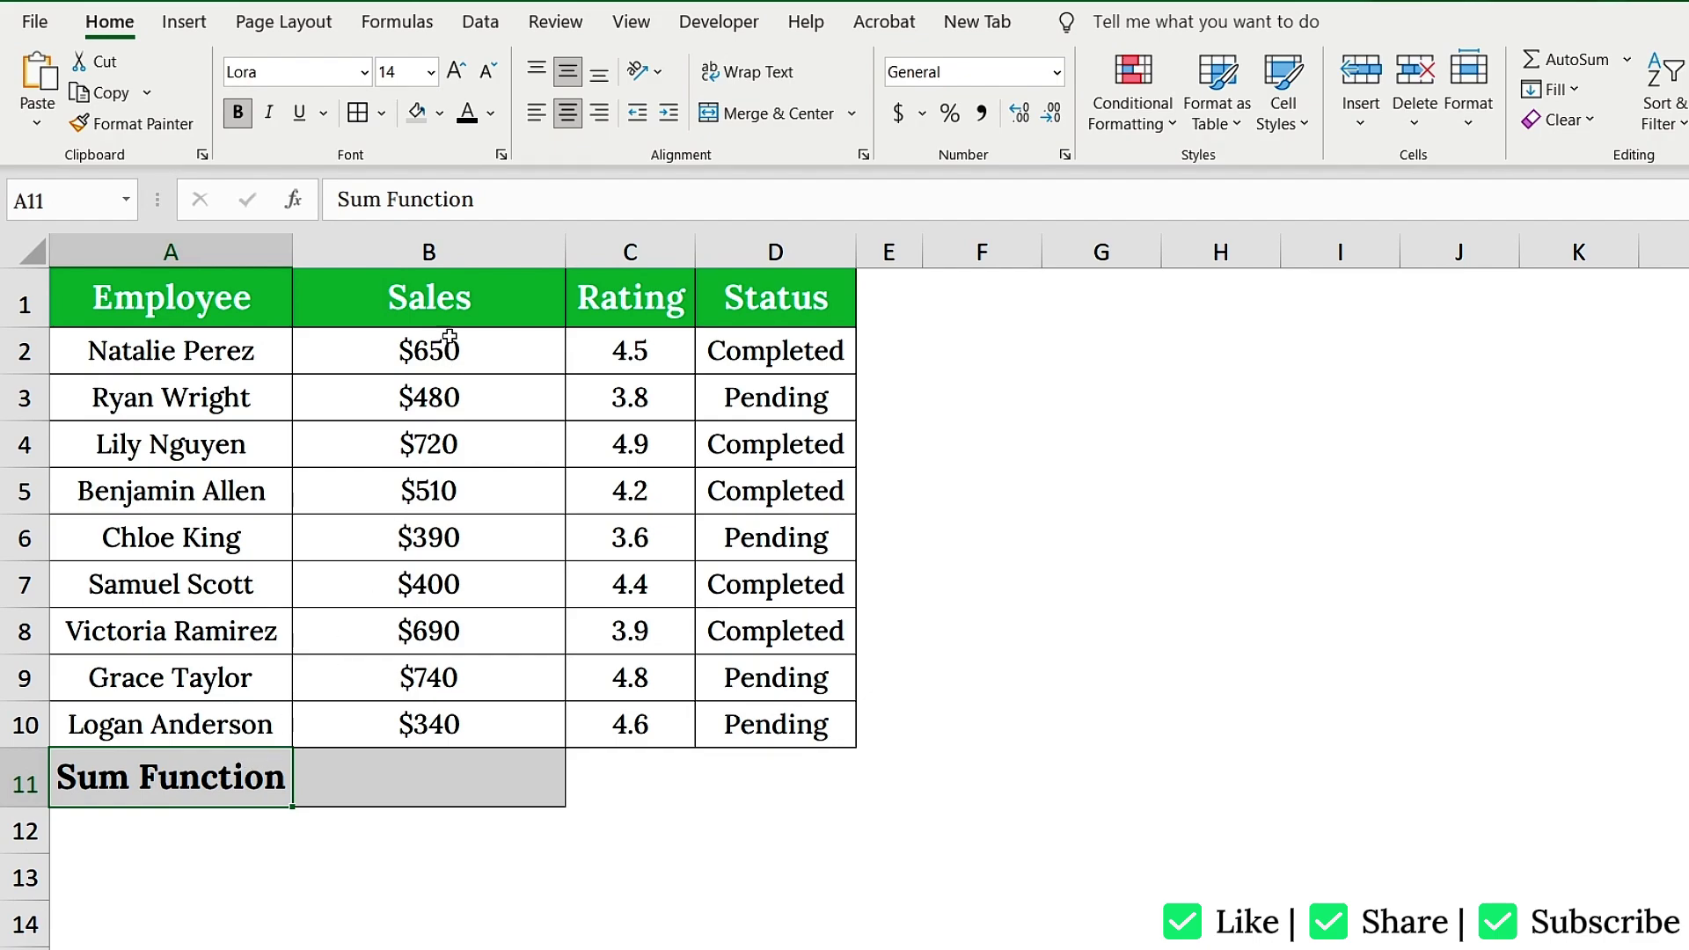
{"action": "left_click", "coordinate": [453, 258]}
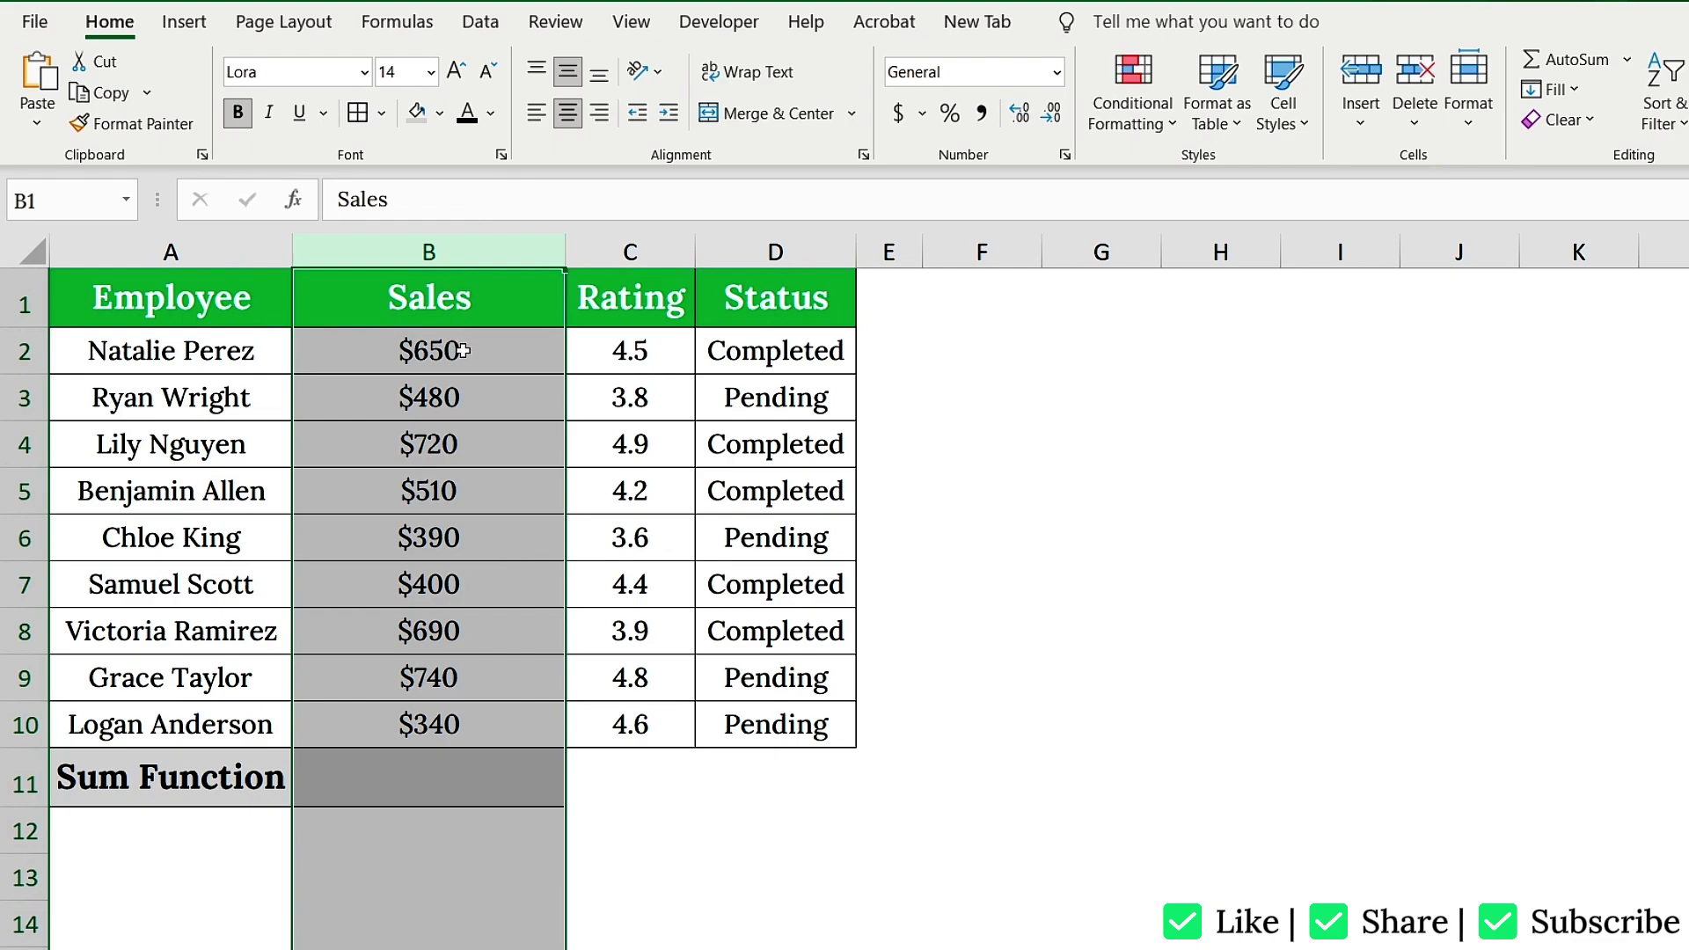
{"action": "left_click", "coordinate": [459, 348]}
{"action": "left_click", "coordinate": [454, 722]}
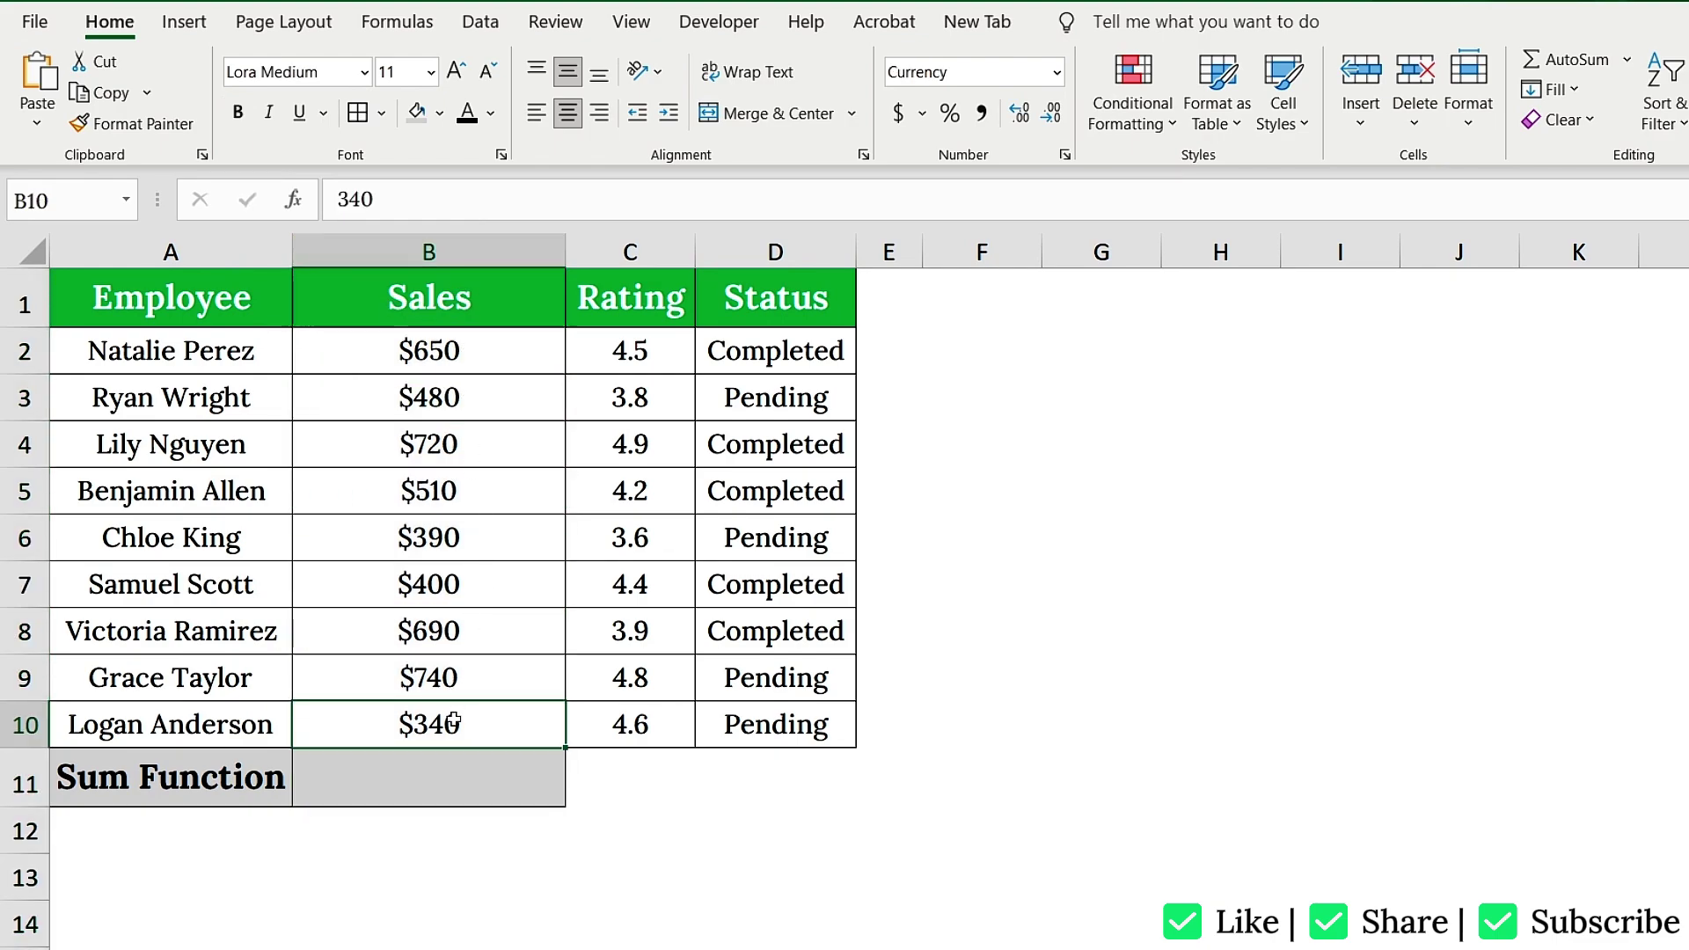
Step: Write the formula =SUM(B2:B10) in cell B11 to total the Sales column
{"action": "left_click", "coordinate": [440, 774]}
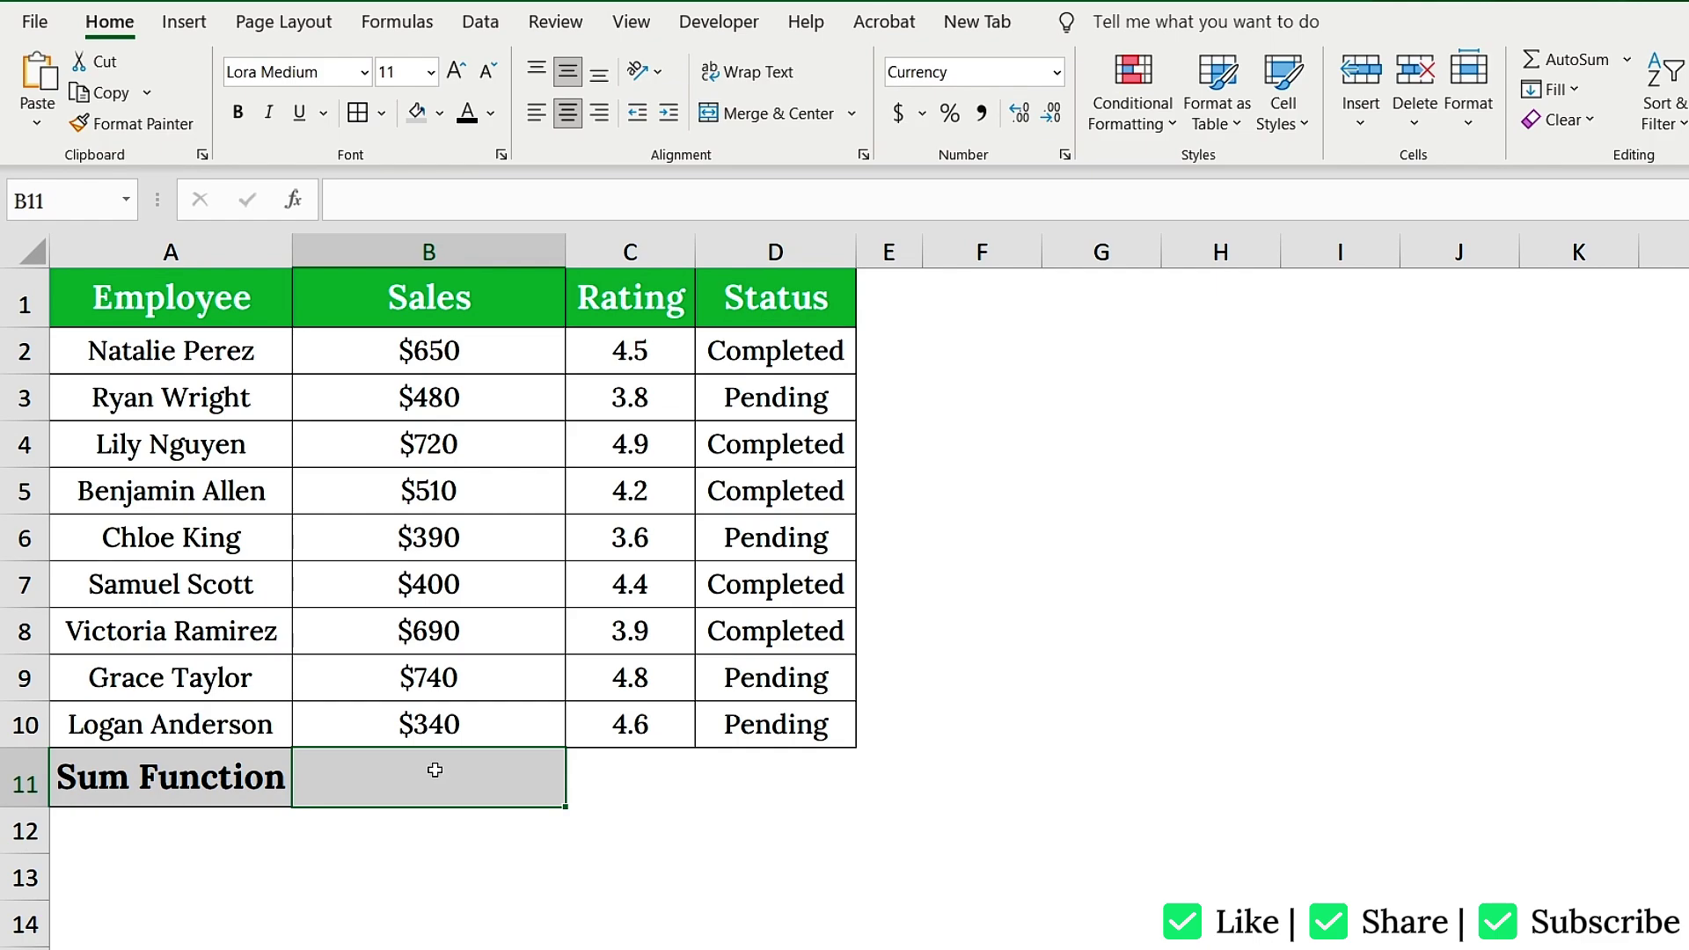
{"action": "type", "text": "=S"}
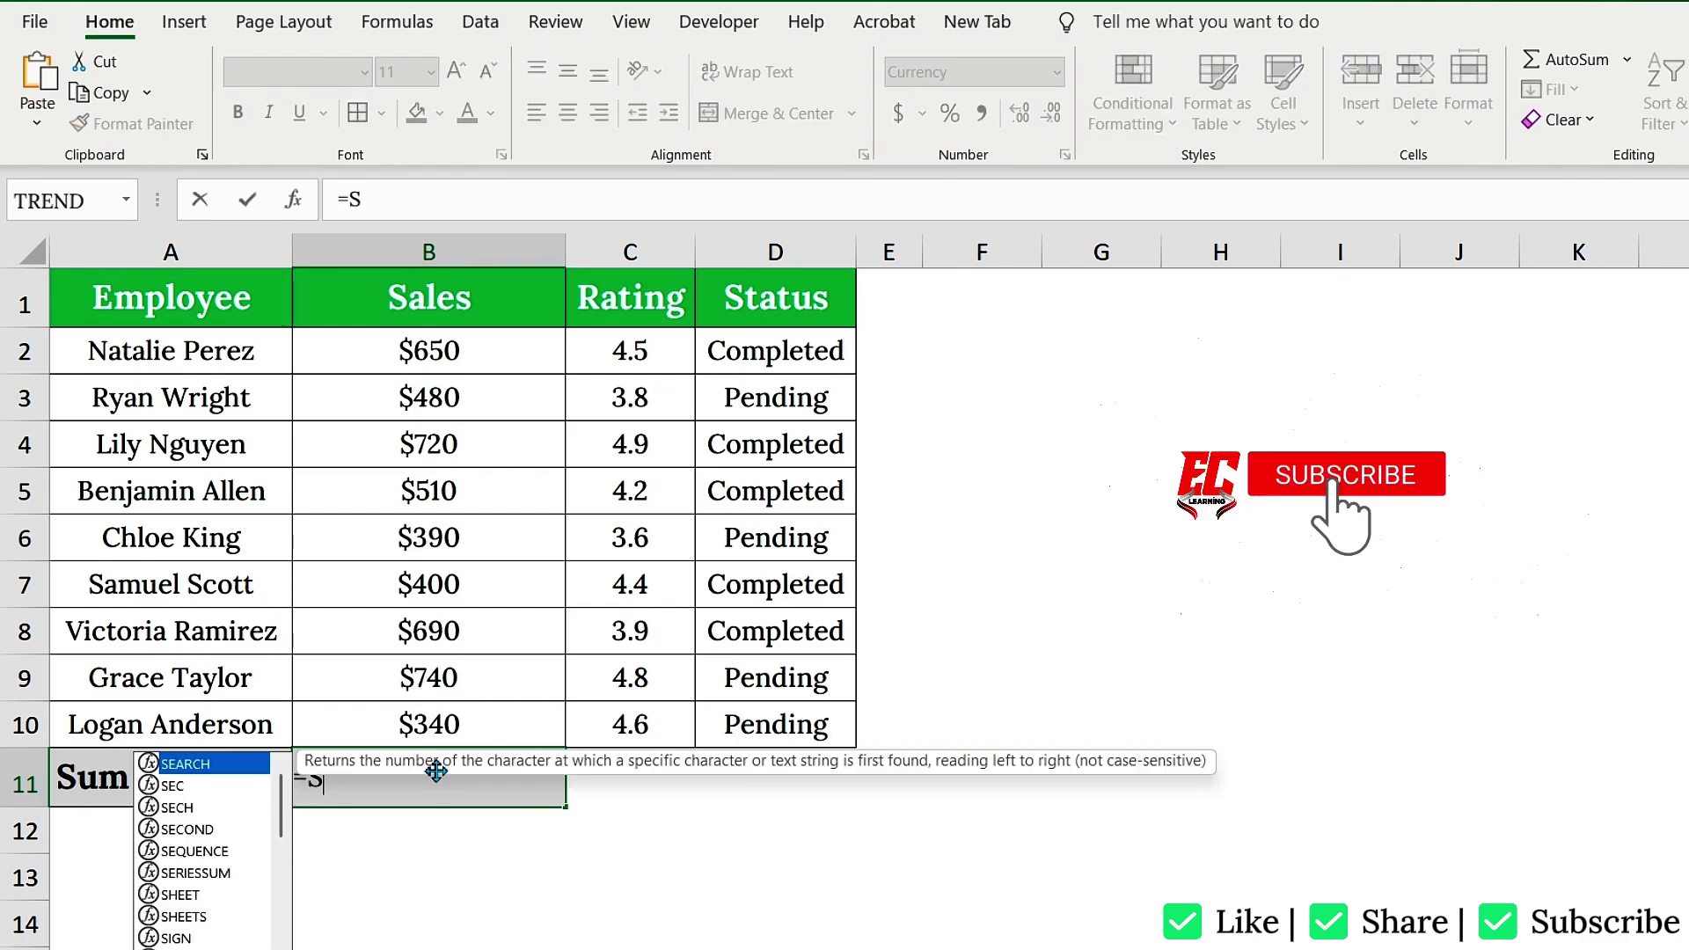
{"action": "type", "text": "UM("}
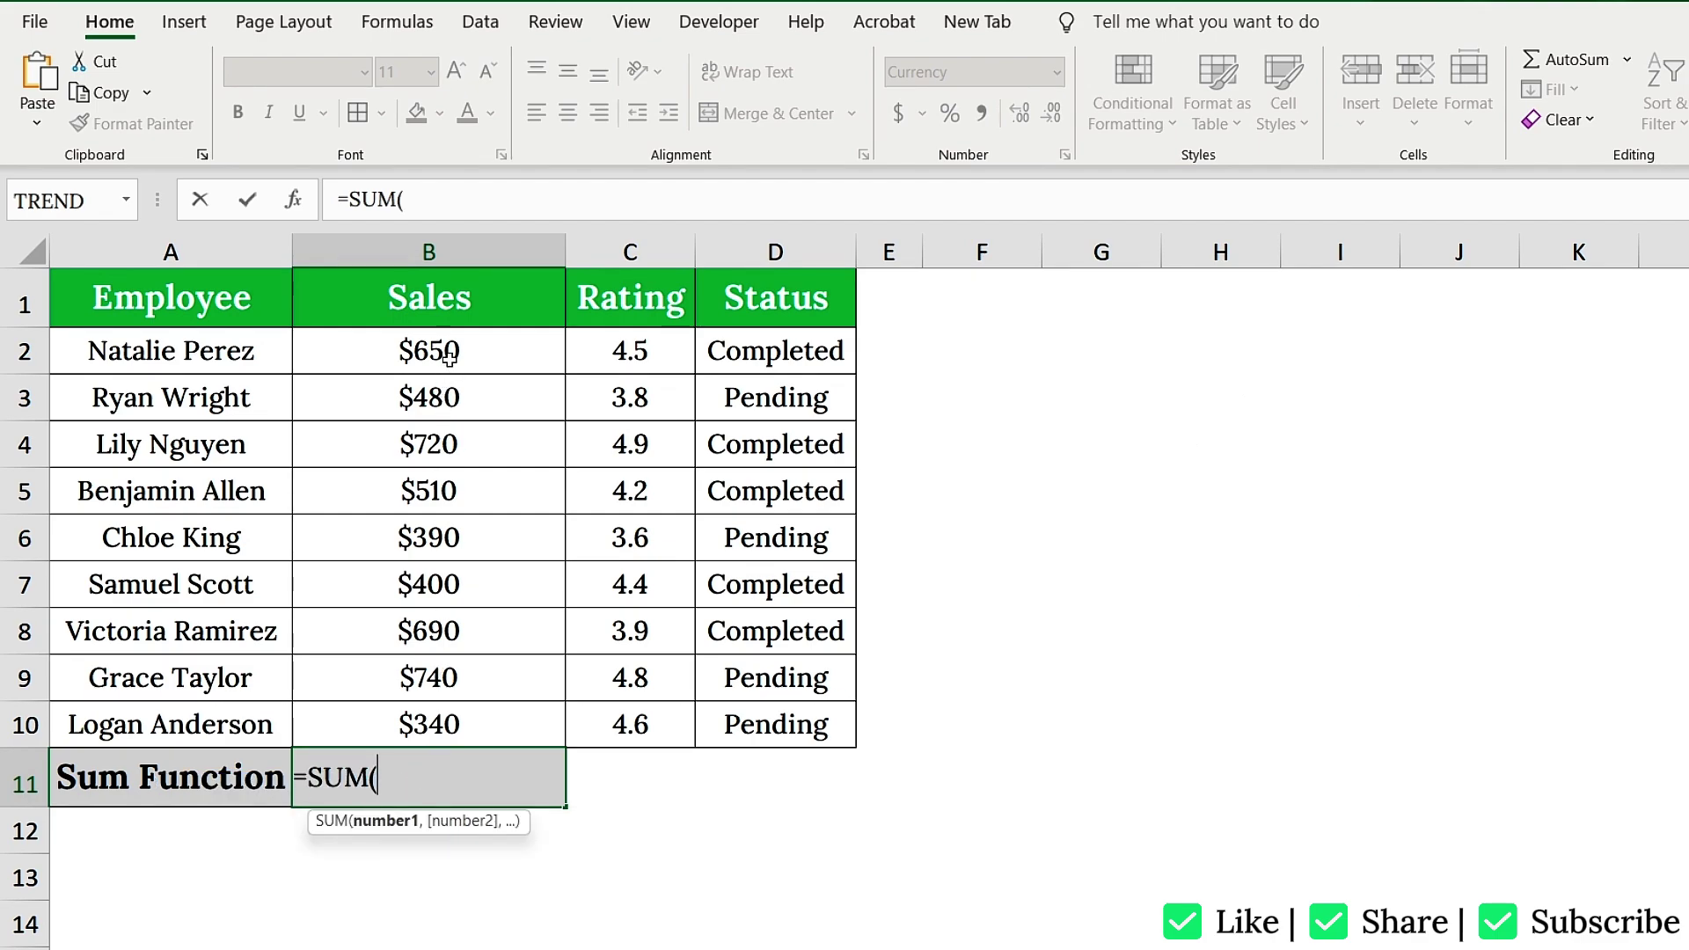
{"action": "left_click_drag", "start_coordinate": [449, 350], "coordinate": [466, 711]}
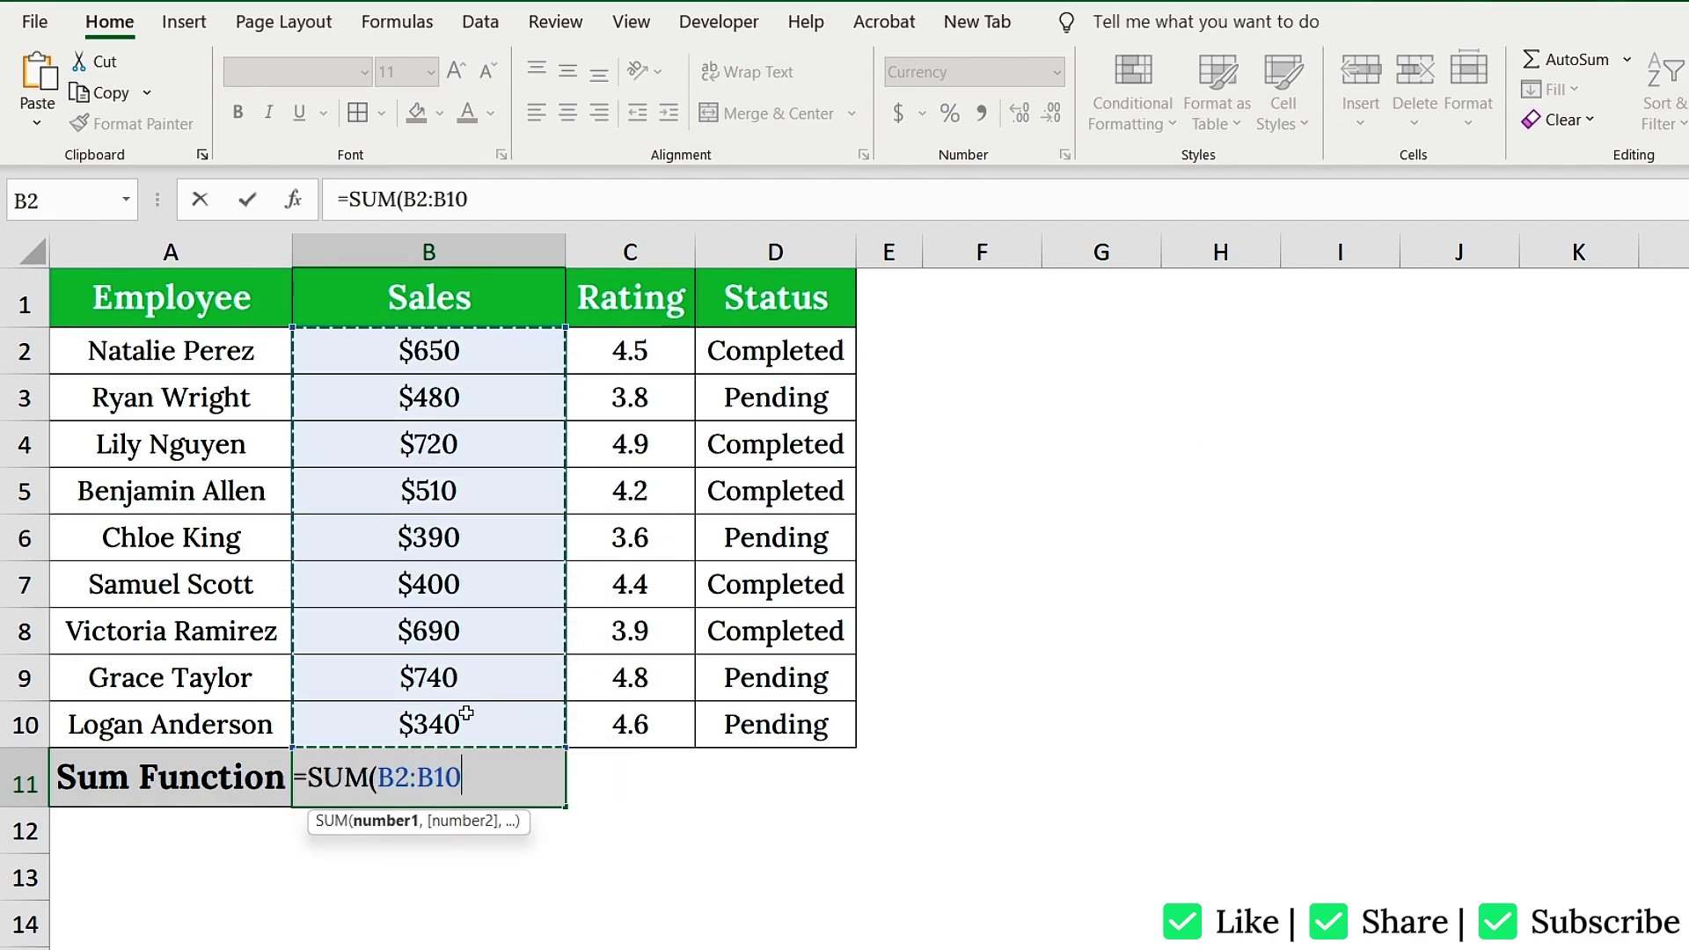
{"action": "type", "text": ")"}
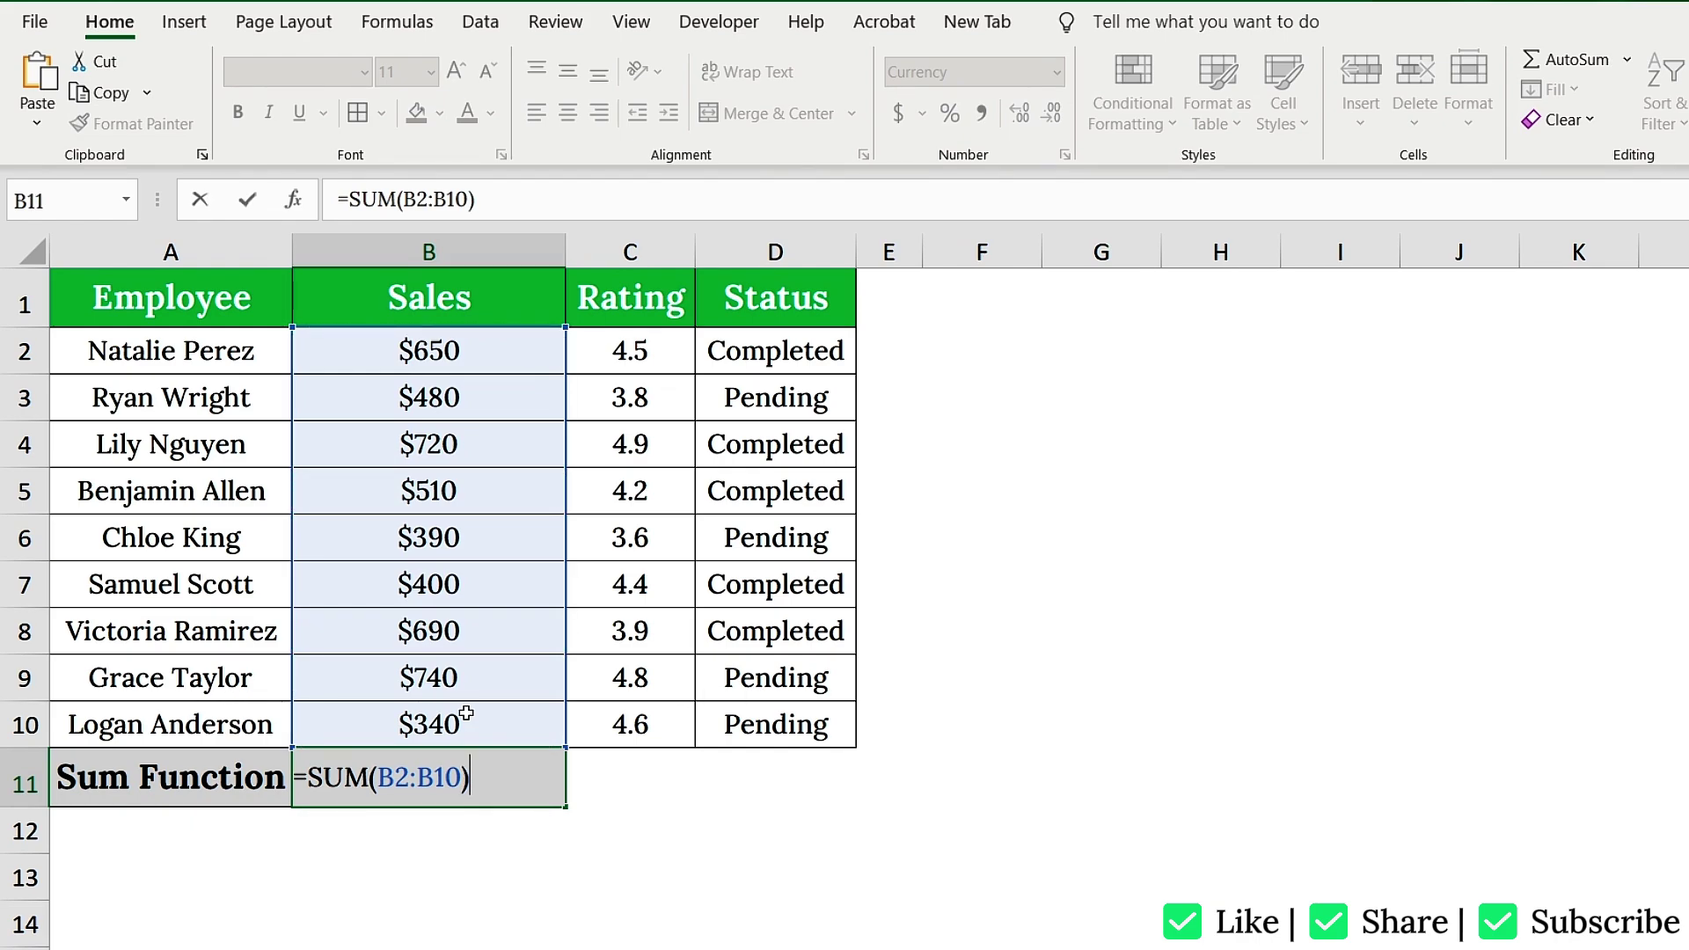
Step: Discard the unconfirmed SUM formula so that cell B11 is empty
{"action": "key", "text": "BackSpace"}
{"action": "key", "text": "BackSpace"}
{"action": "key", "text": "BackSpace"}
{"action": "key", "text": "BackSpace"}
{"action": "key", "text": "BackSpace"}
{"action": "key", "text": "BackSpace"}
{"action": "key", "text": "BackSpace"}
{"action": "key", "text": "BackSpace"}
{"action": "key", "text": "BackSpace"}
{"action": "key", "text": "BackSpace"}
{"action": "key", "text": "Escape"}
Step: Total the Sales figures B2:B10 in cell B11 using AutoSum
{"action": "key", "text": "alt+equal"}
{"action": "key", "text": "Return"}
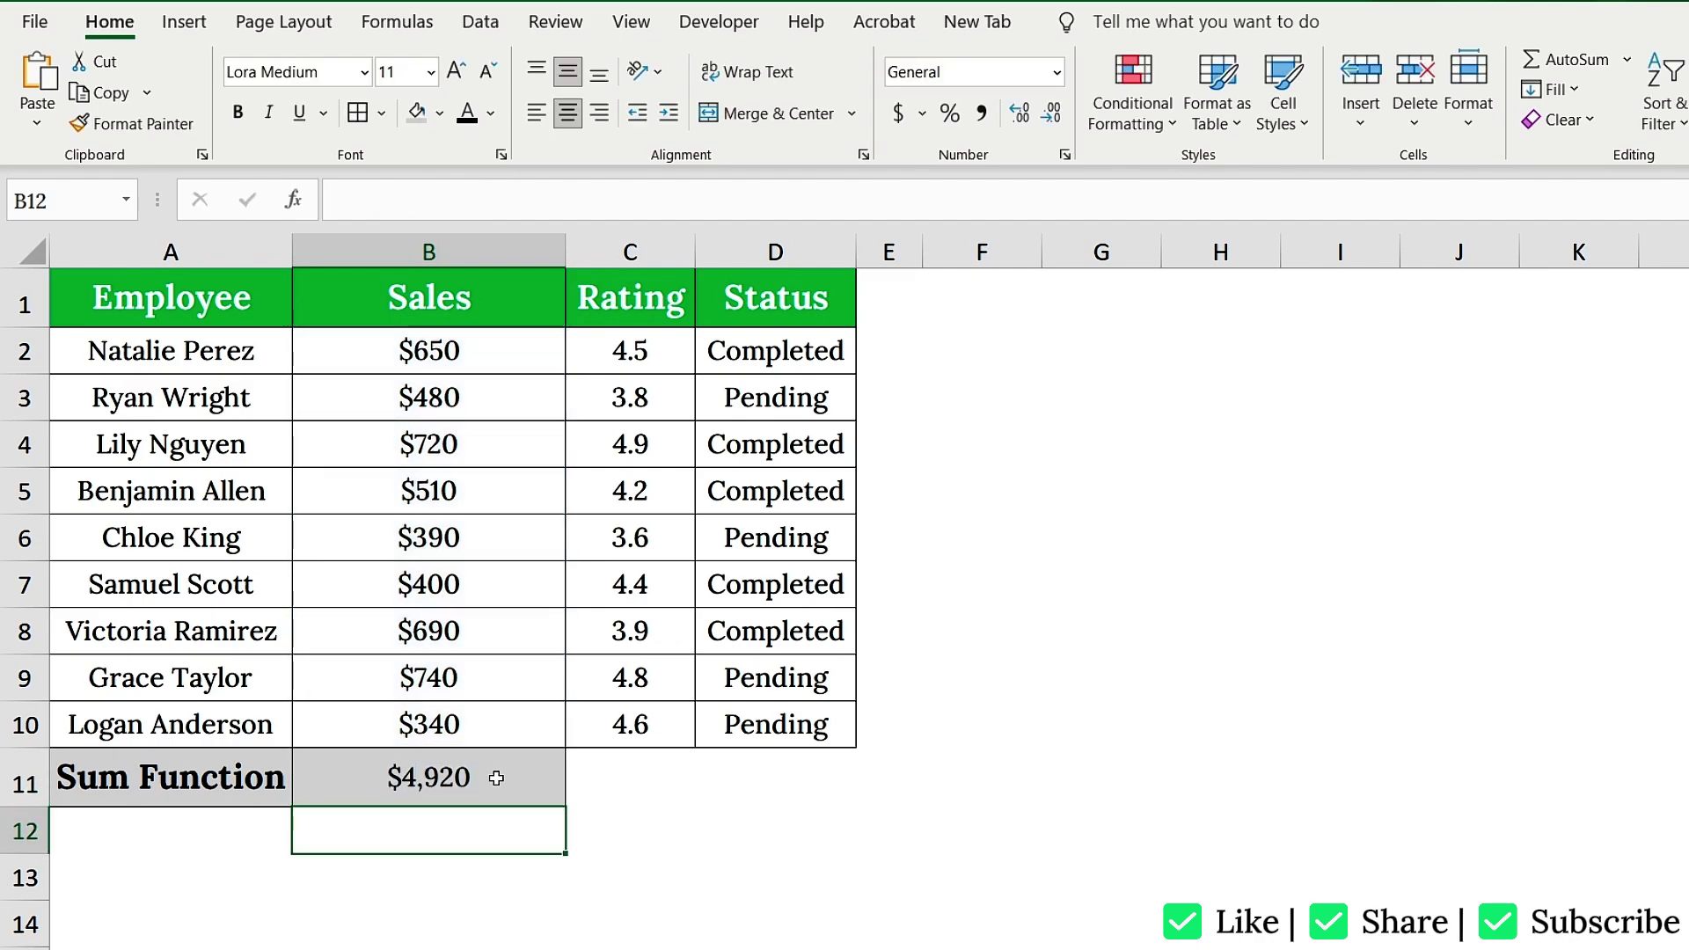
{"action": "left_click", "coordinate": [498, 778]}
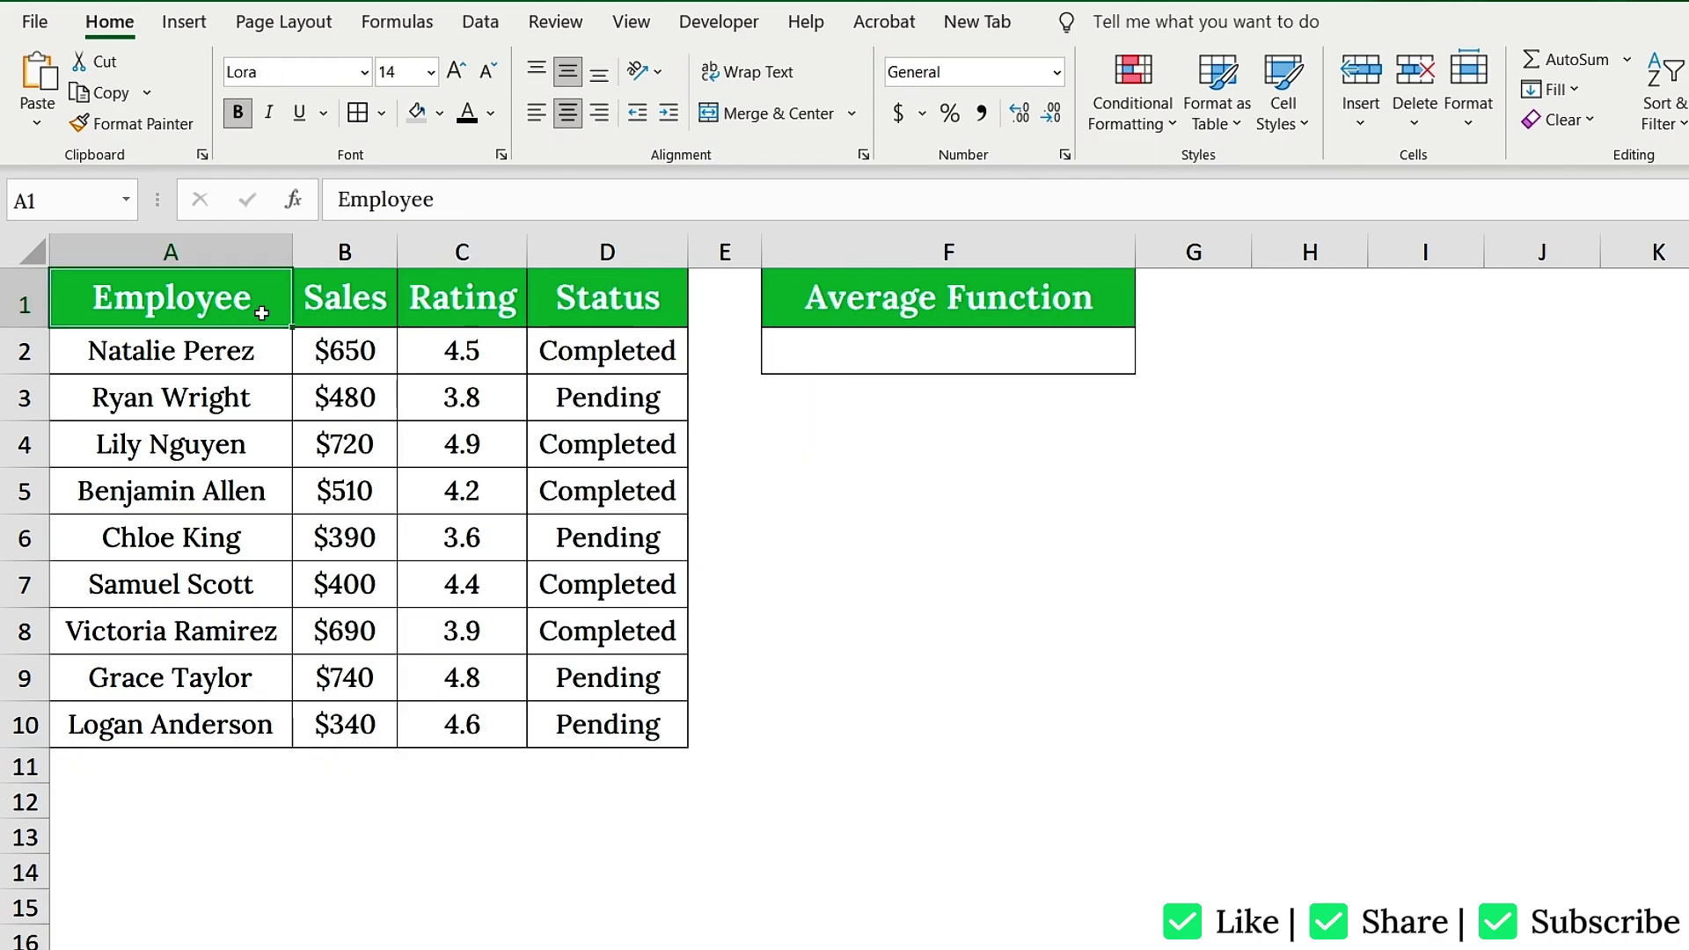
{"action": "left_click", "coordinate": [859, 295]}
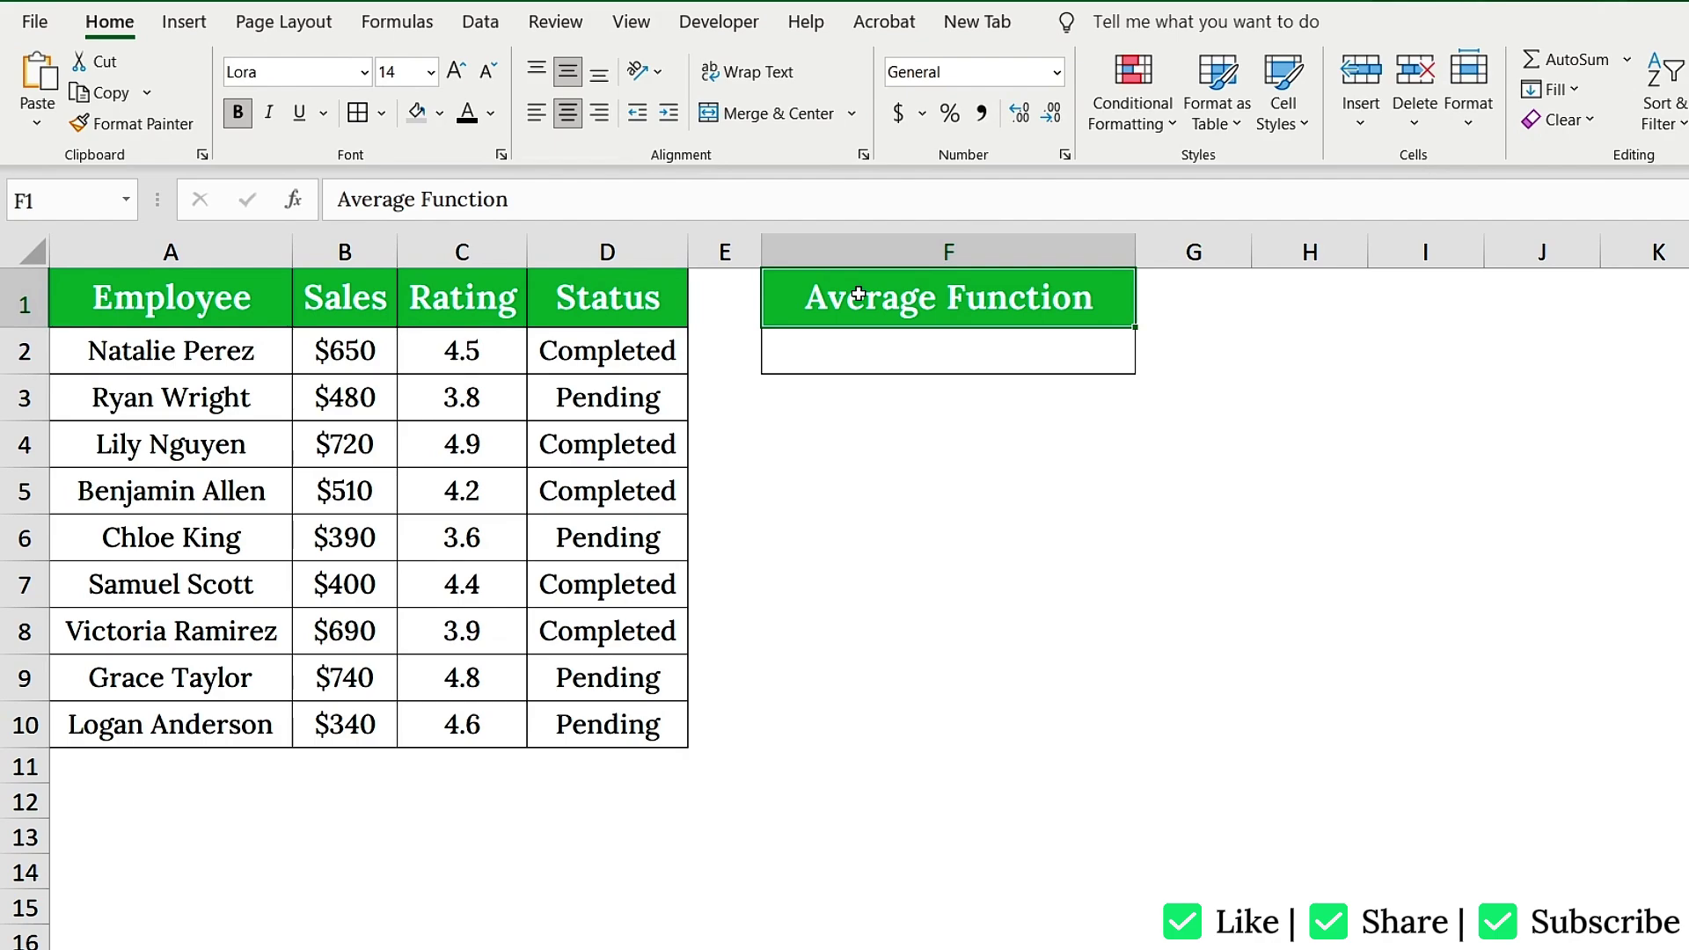
{"action": "left_click", "coordinate": [495, 252]}
{"action": "left_click", "coordinate": [489, 347]}
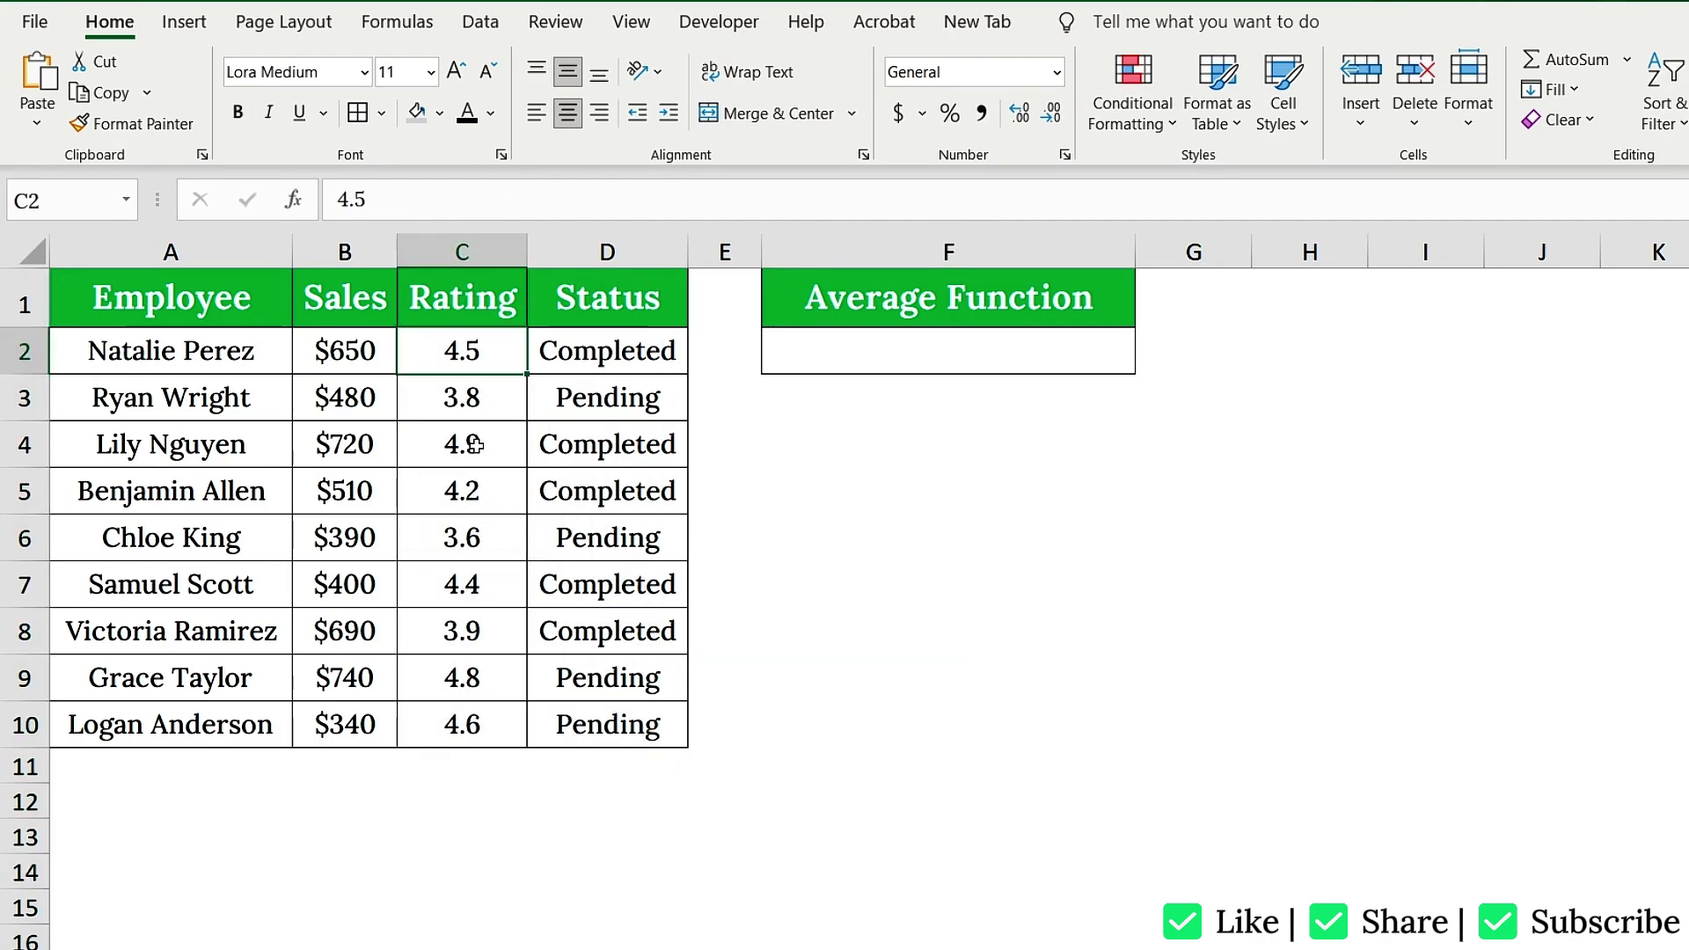
{"action": "left_click", "coordinate": [470, 717]}
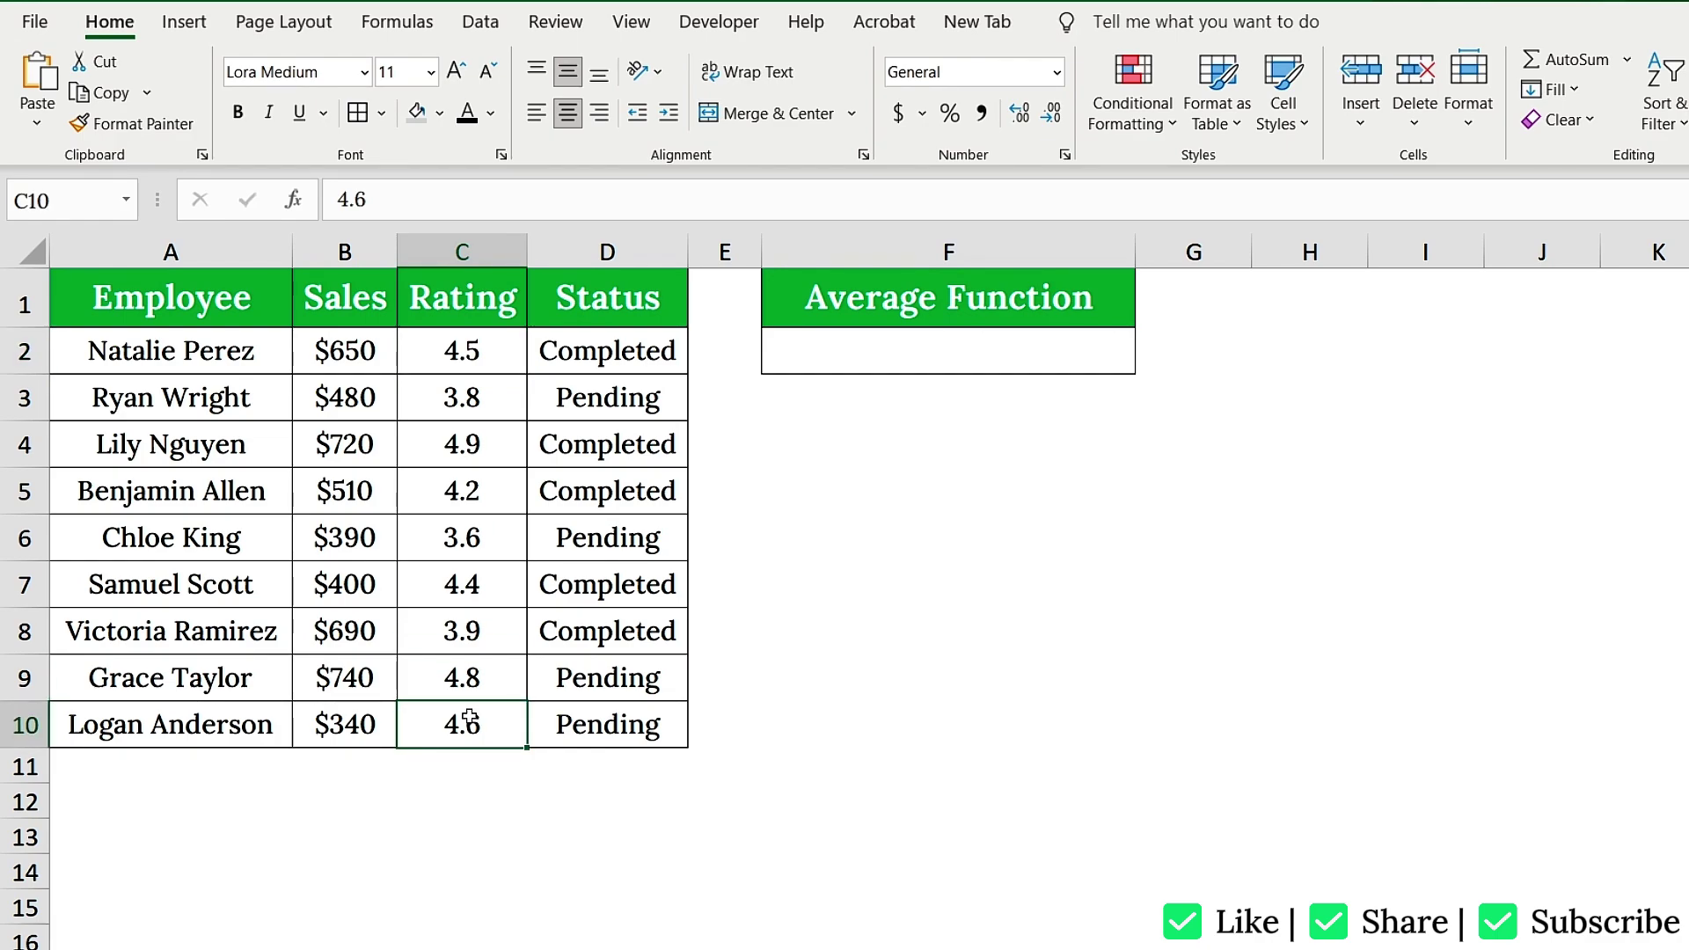
Step: Calculate the average rating in cell F2 with the formula =AVERAGE(C2:C10)
{"action": "left_click", "coordinate": [870, 357]}
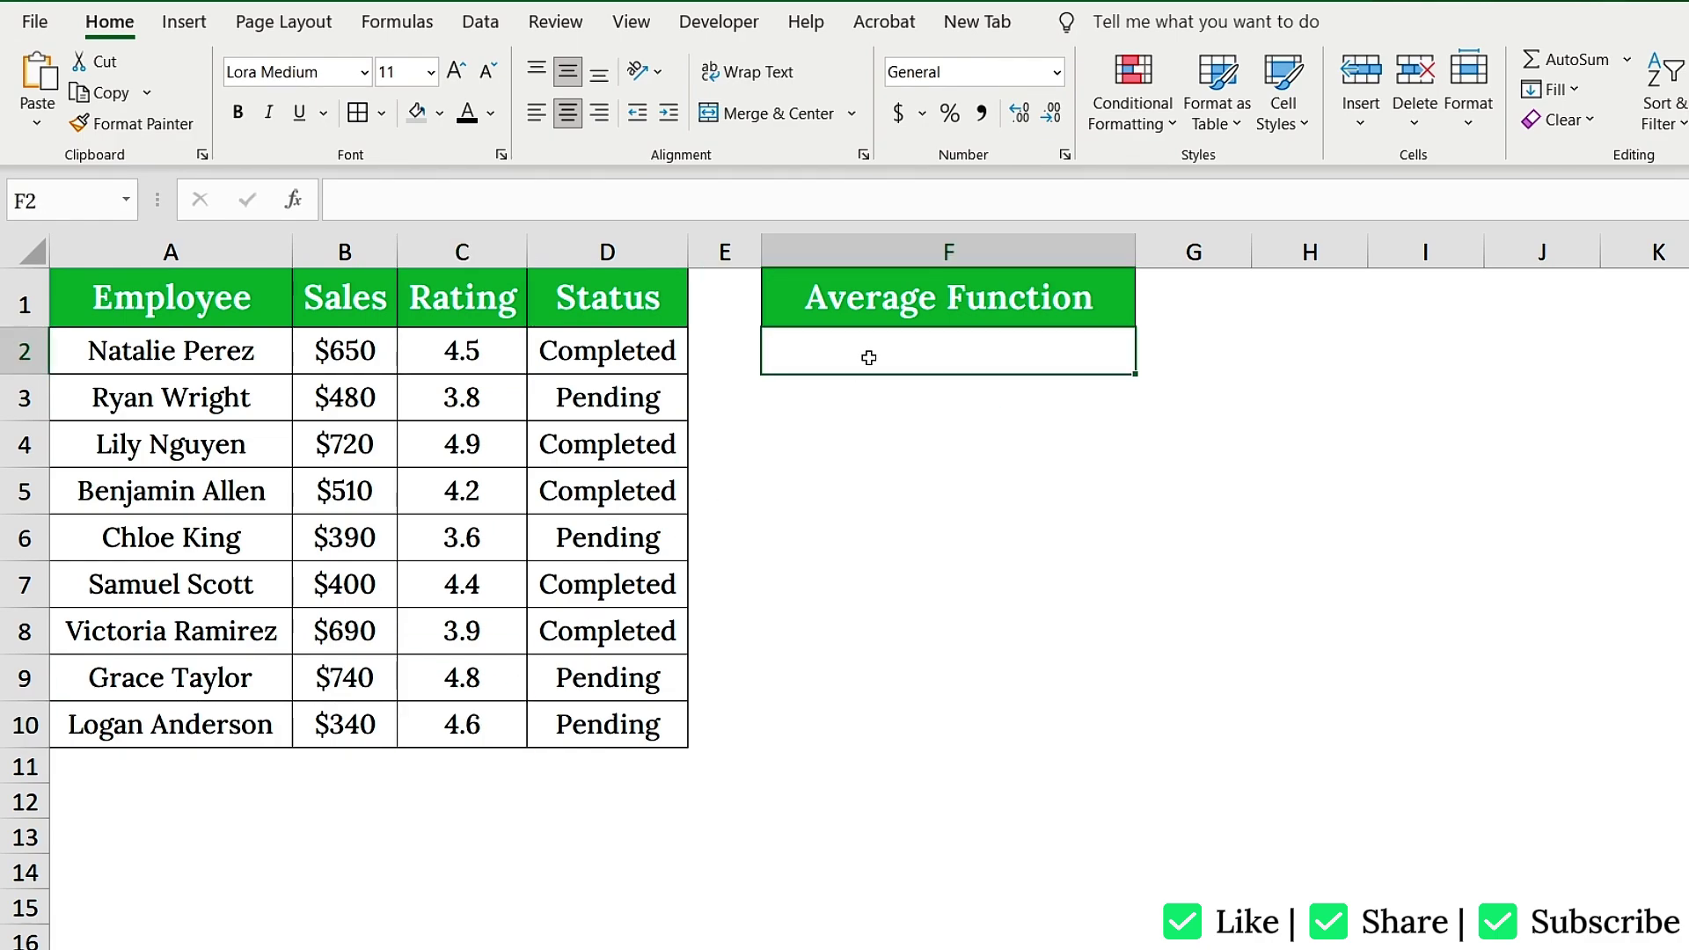
{"action": "type", "text": "=AVERAGE"}
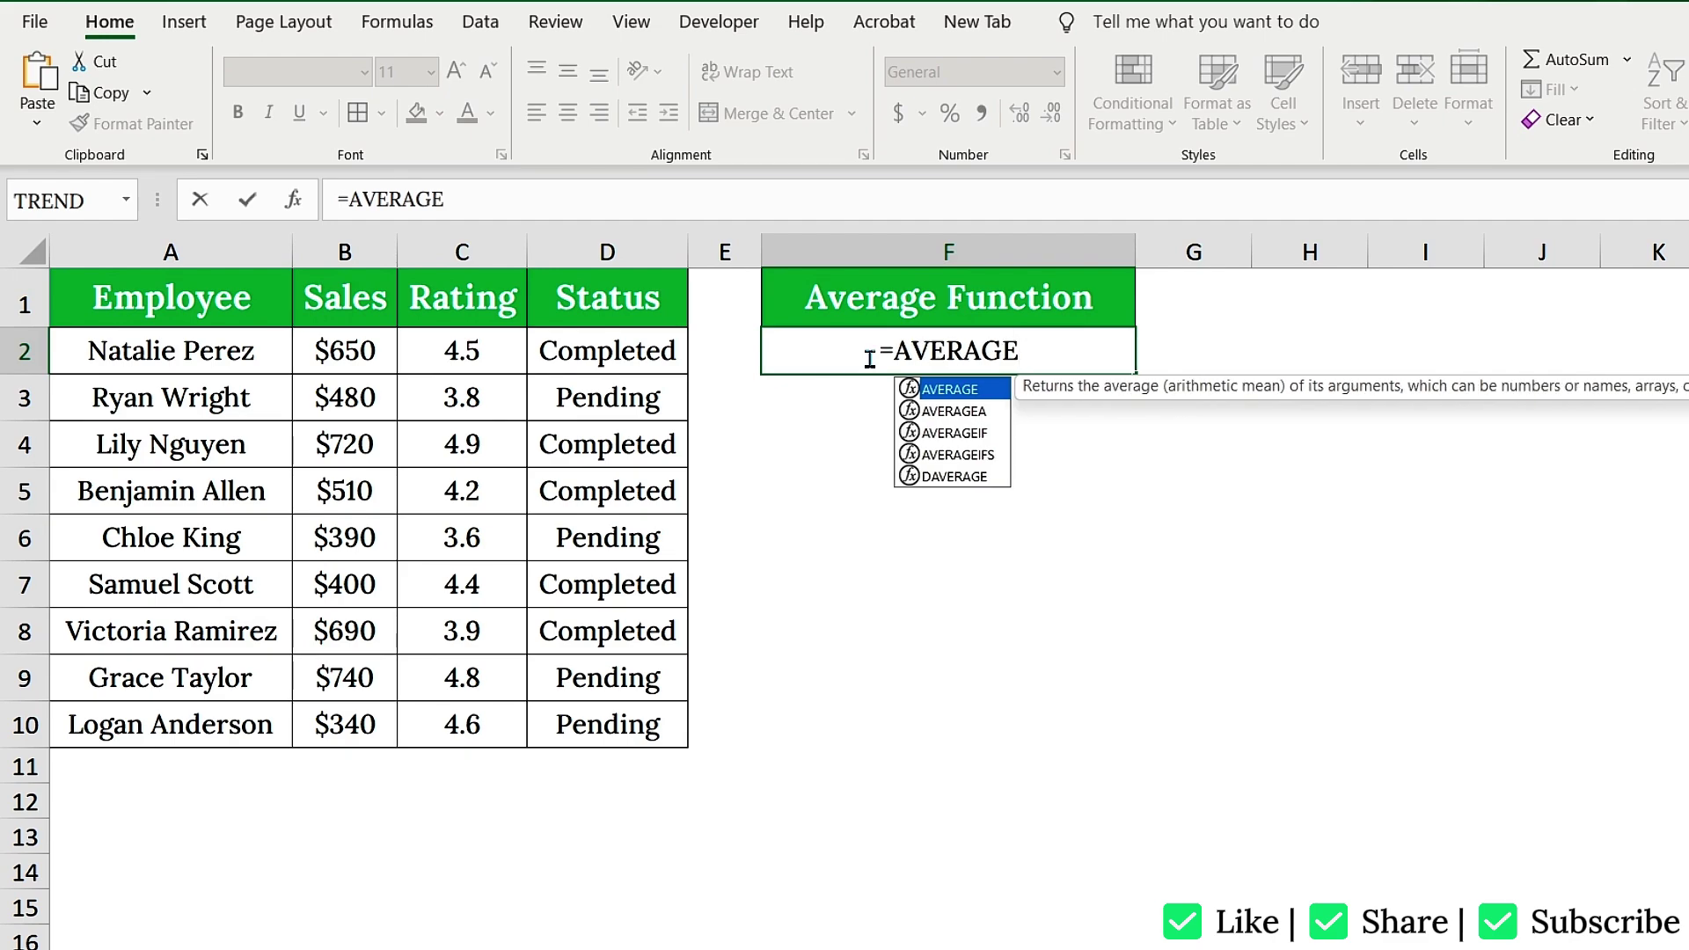
{"action": "double_click", "coordinate": [952, 391]}
{"action": "left_click_drag", "start_coordinate": [492, 345], "coordinate": [495, 723]}
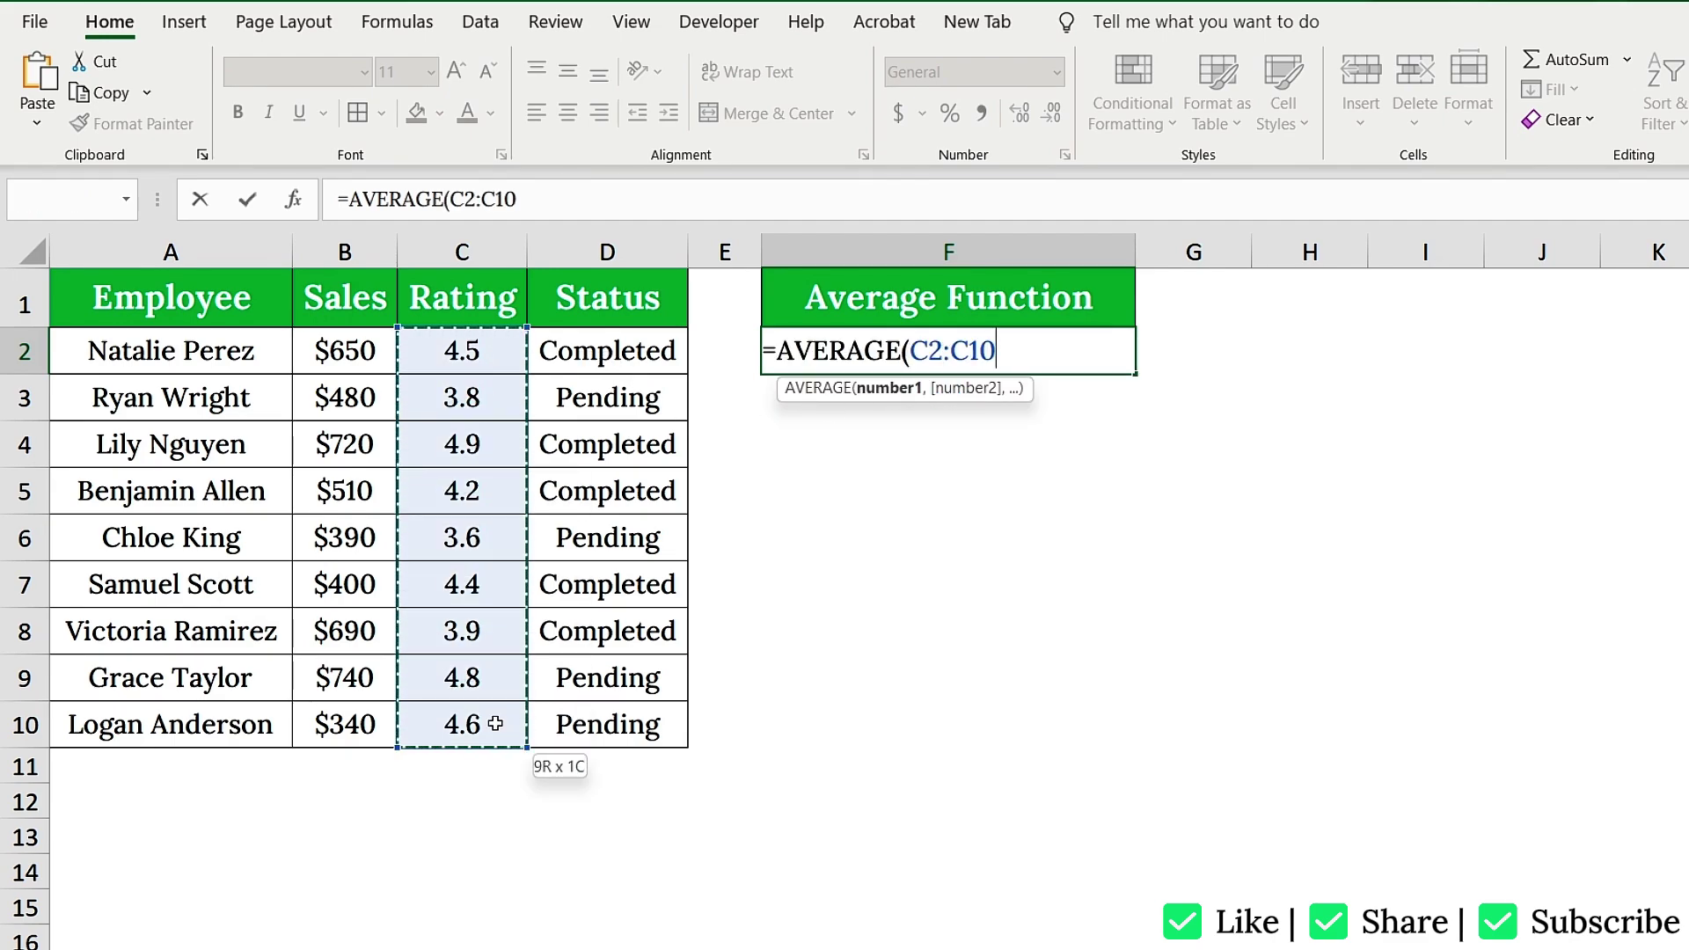
{"action": "type", "text": ")"}
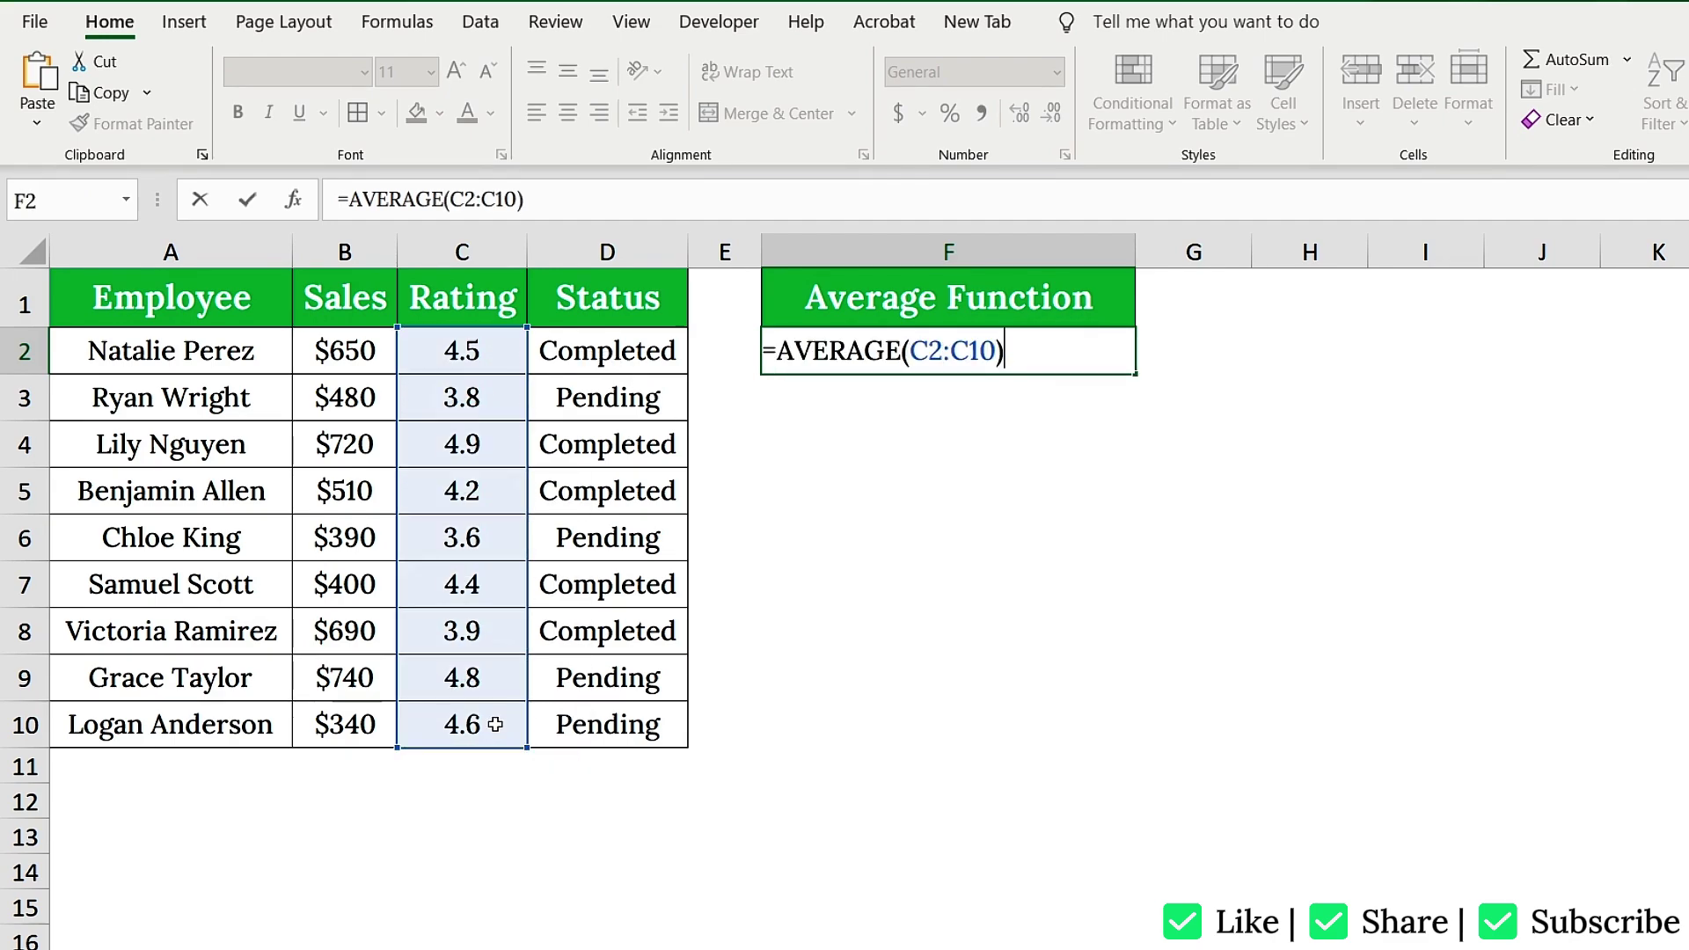
{"action": "key", "text": "ctrl+Return"}
{"action": "key", "text": "Return"}
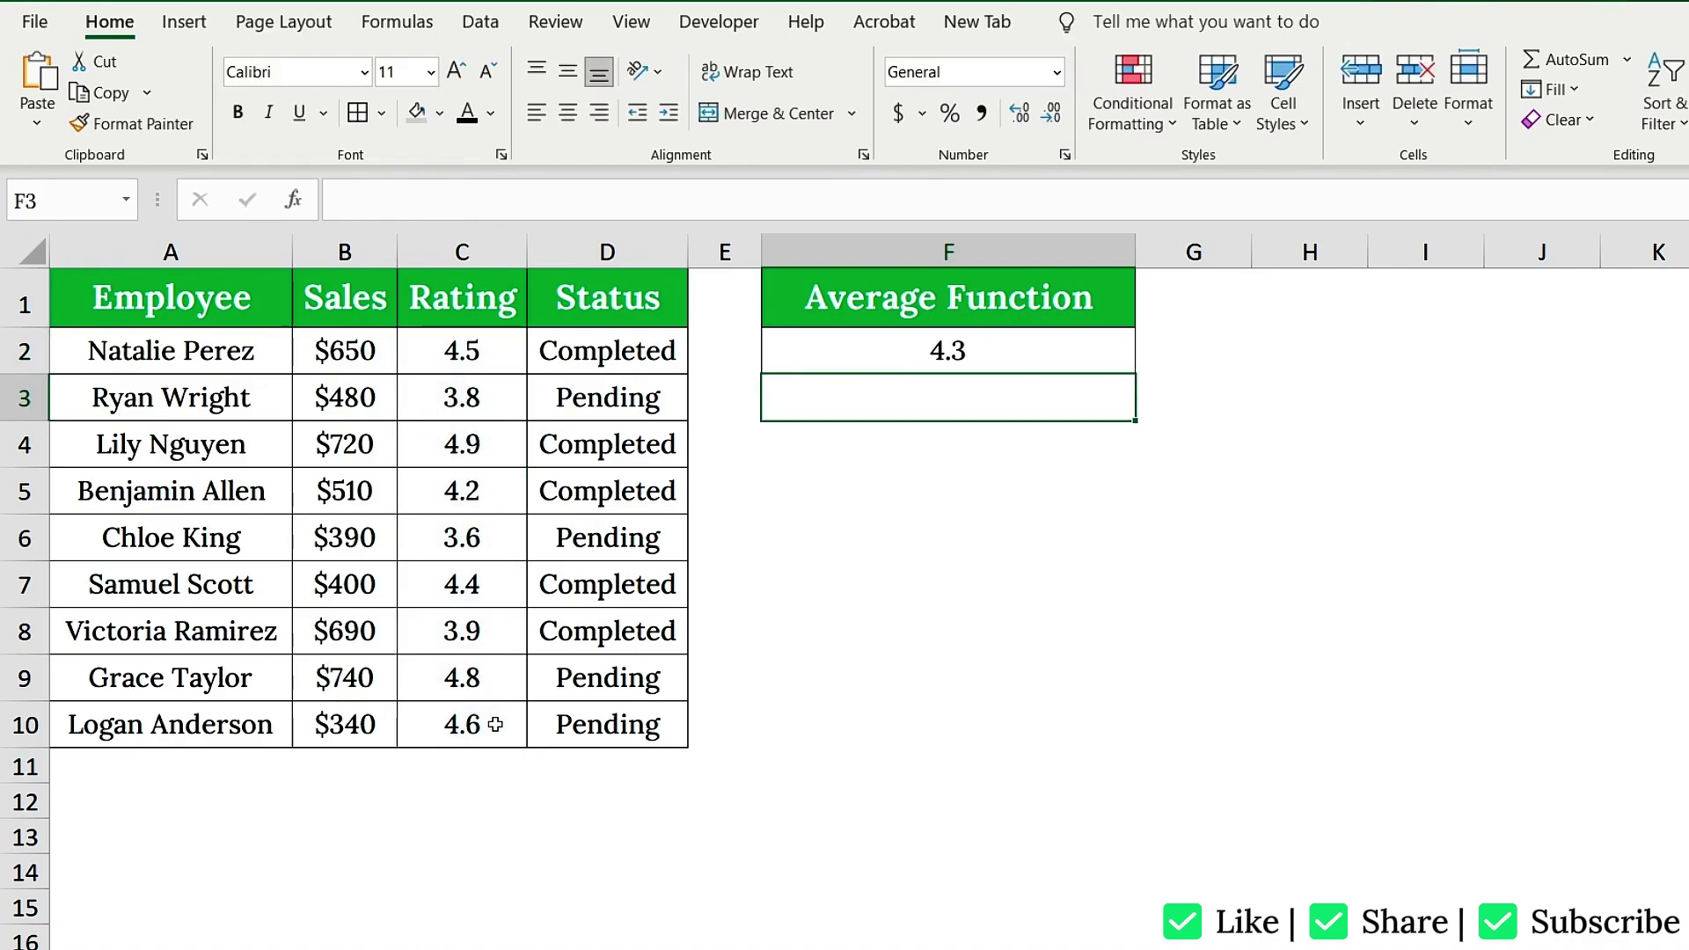
{"action": "left_click", "coordinate": [950, 357]}
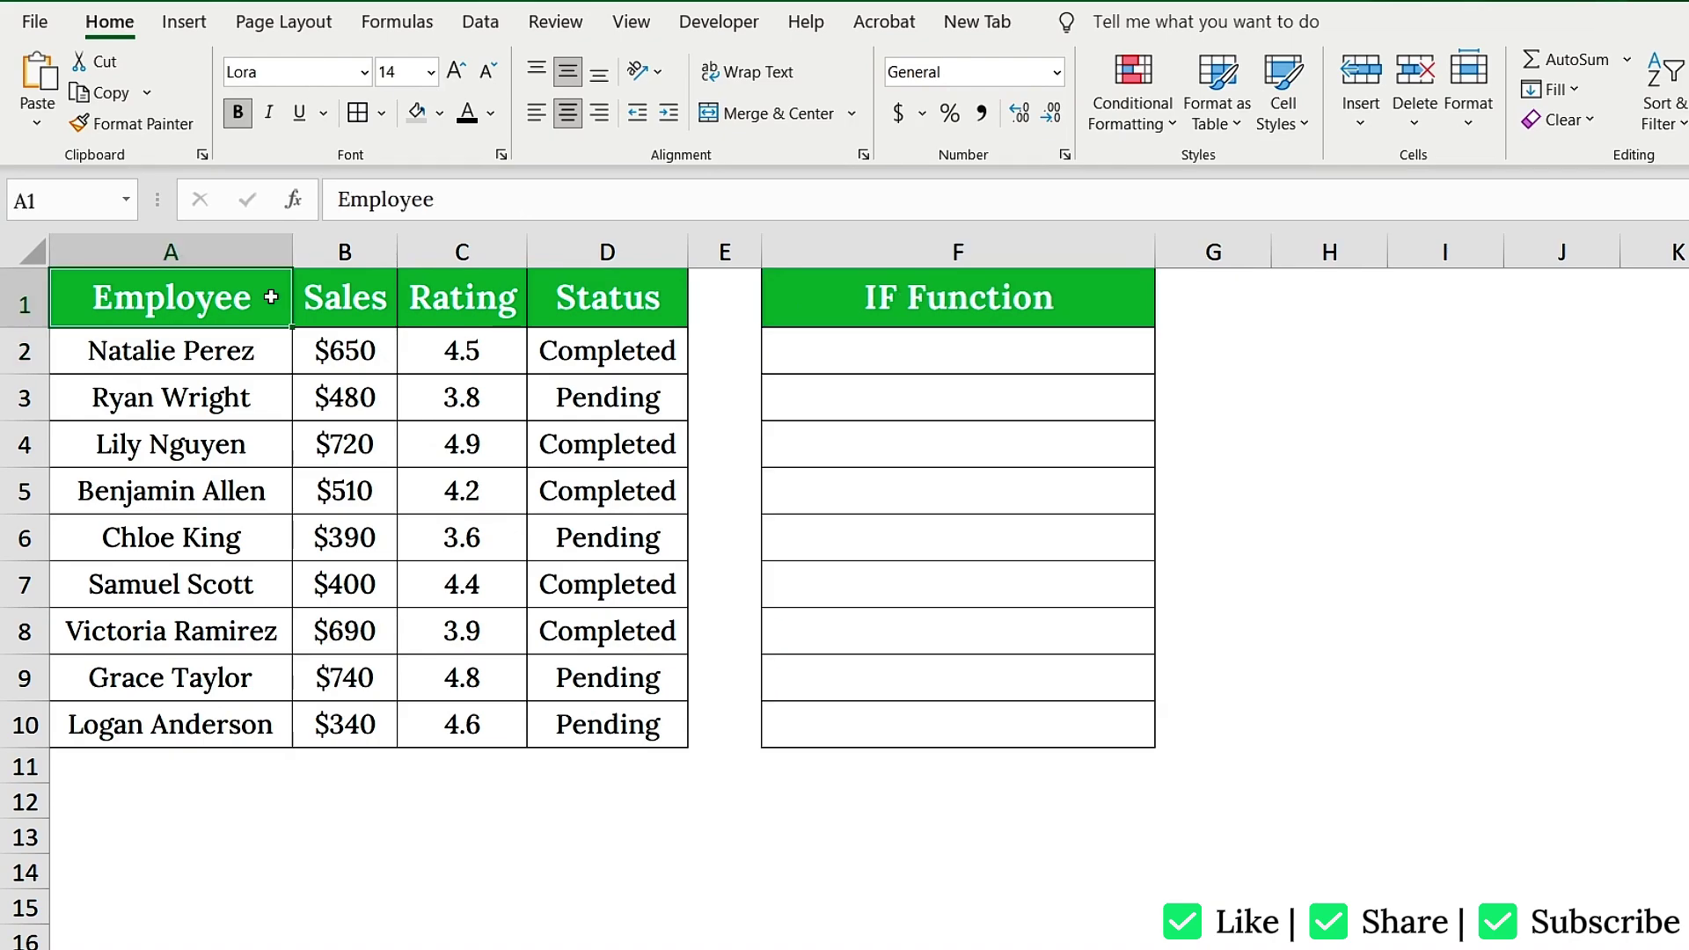
{"action": "left_click", "coordinate": [1065, 294]}
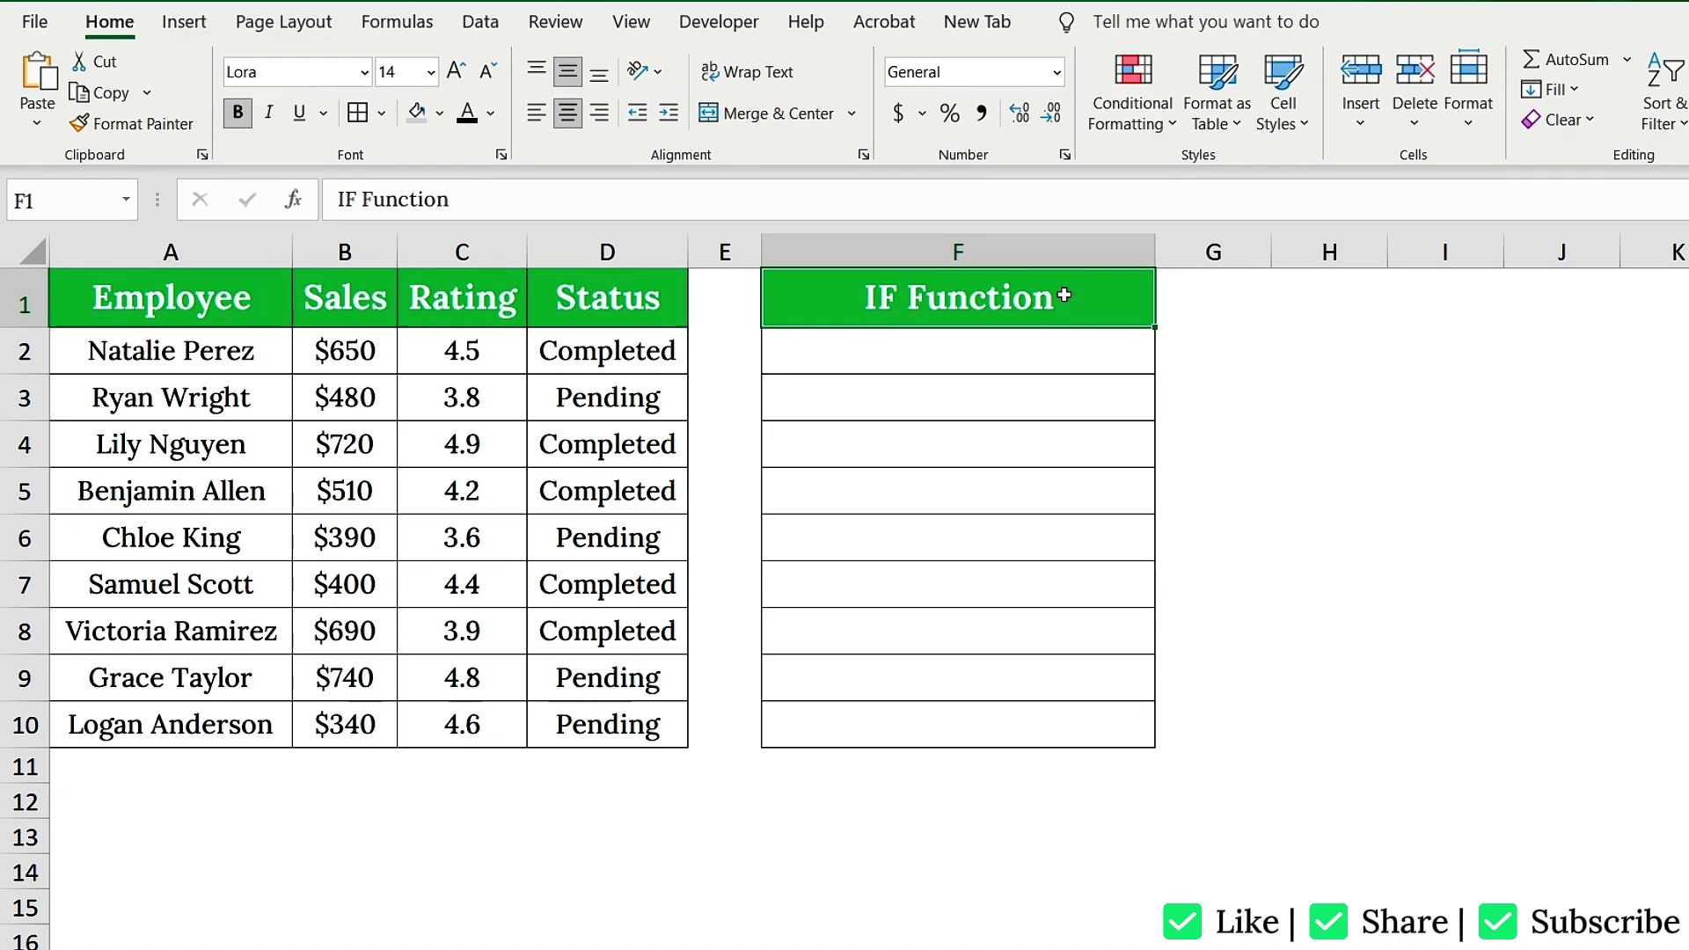
{"action": "left_click", "coordinate": [353, 255]}
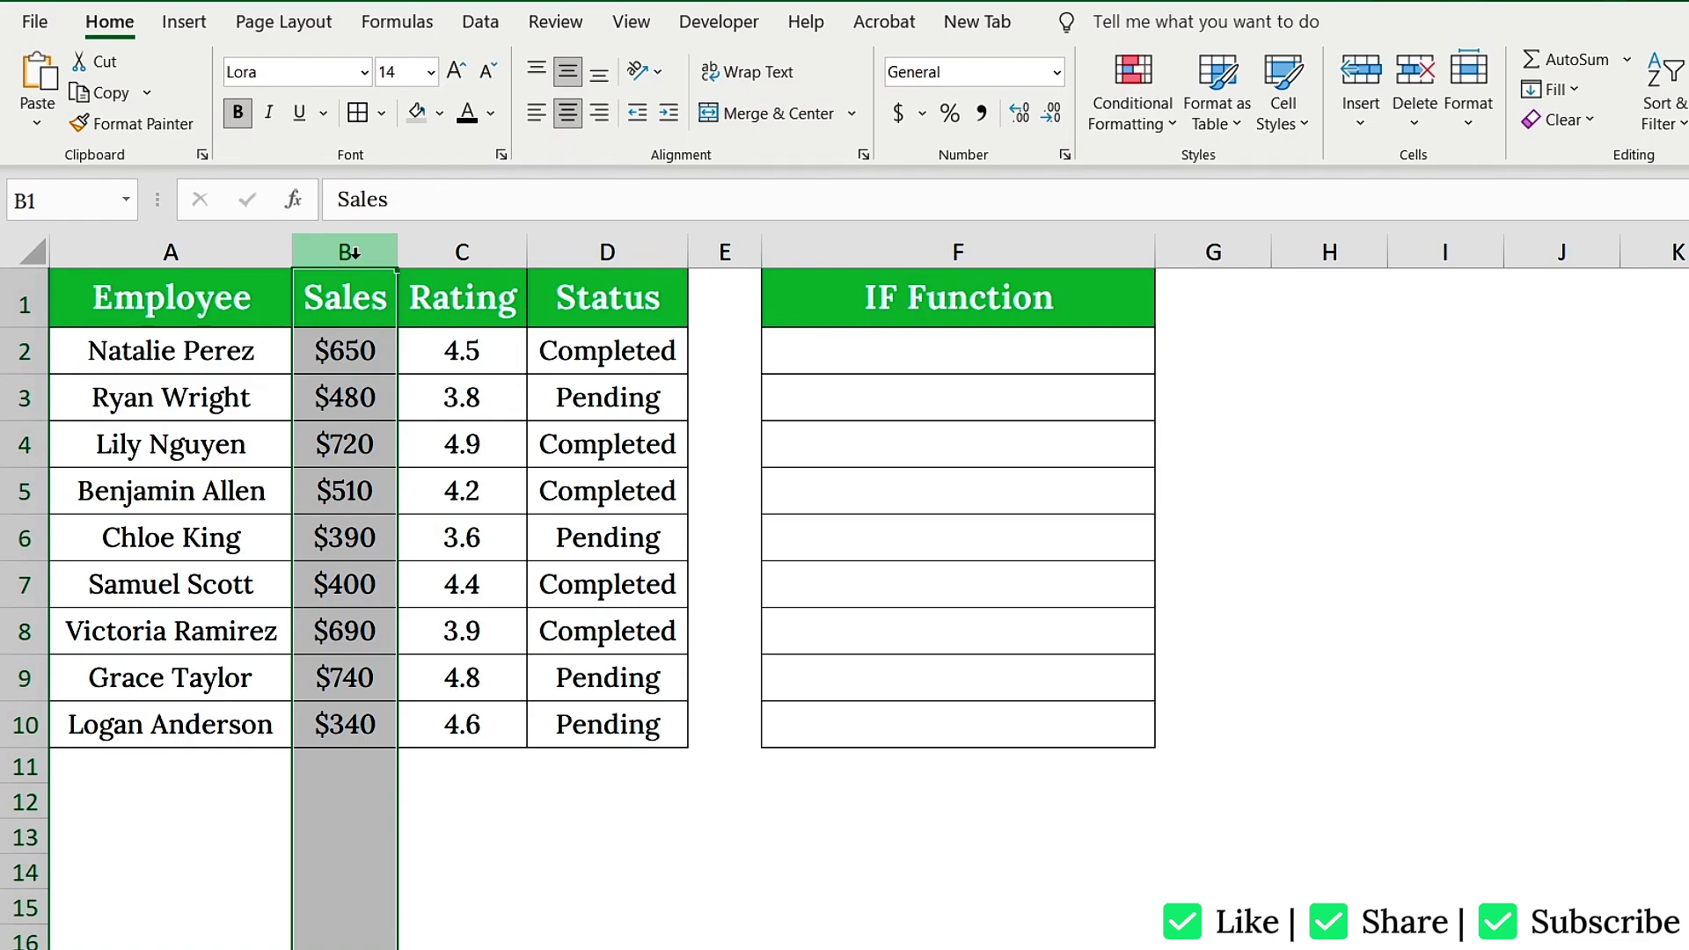
{"action": "left_click", "coordinate": [365, 412]}
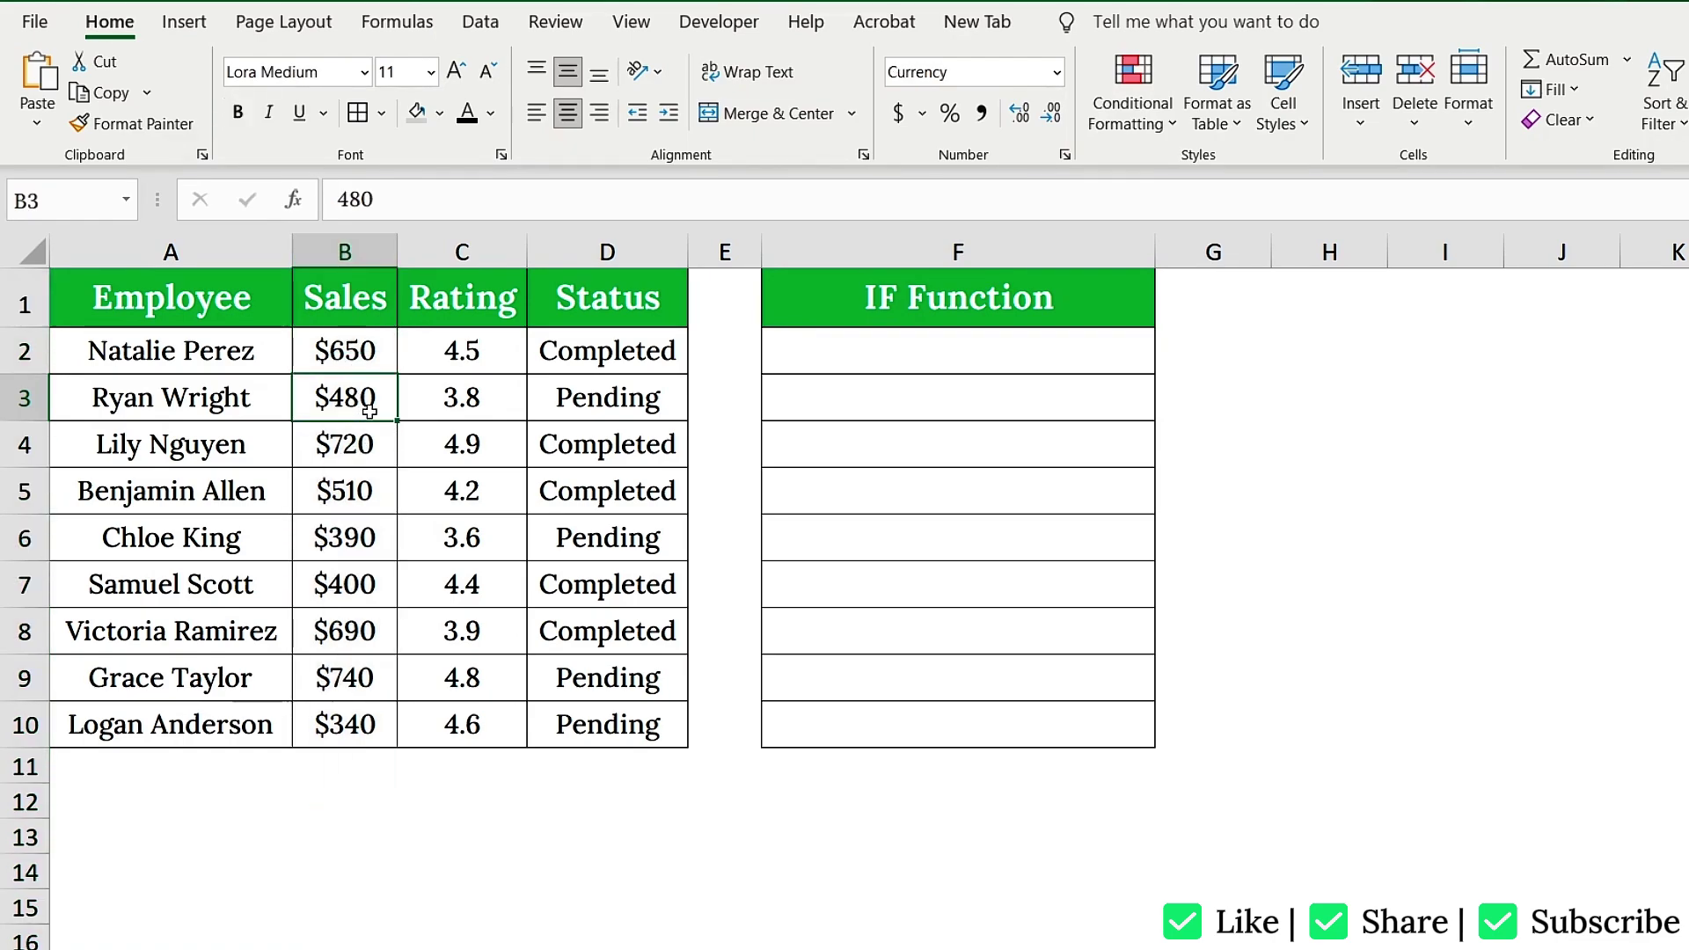
Step: Write the formula =IF(B2>500, "High", "Low") in cell F2 to classify the first employee's sales
{"action": "left_click", "coordinate": [934, 358]}
{"action": "type", "text": "=IF"}
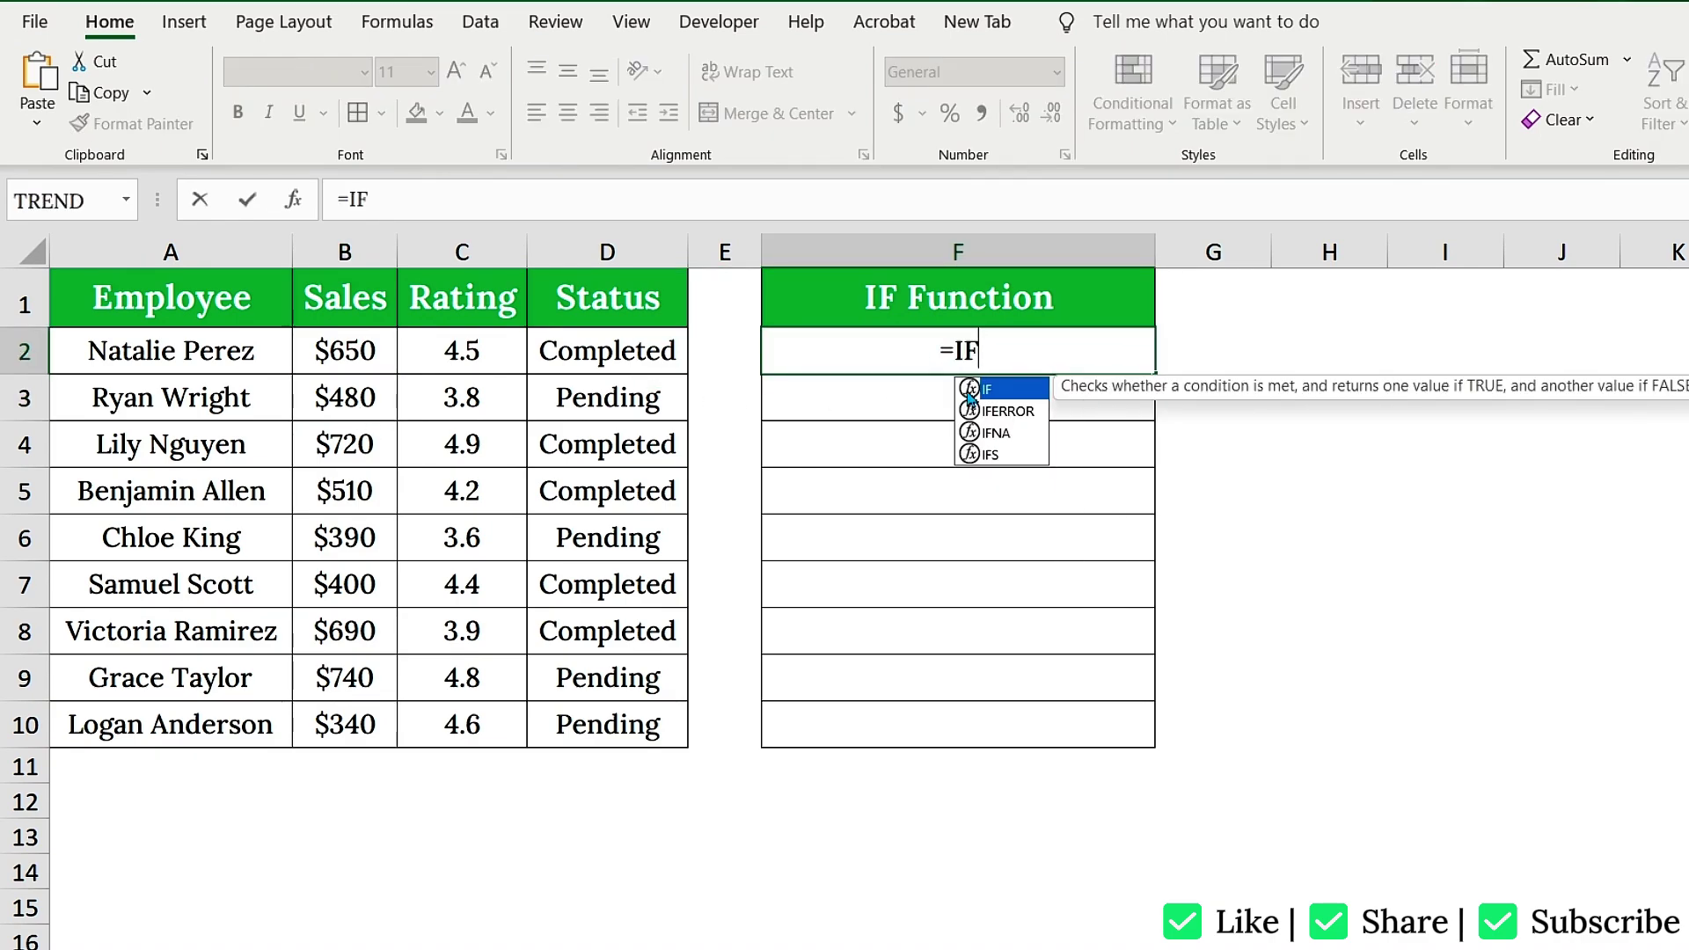
{"action": "double_click", "coordinate": [1002, 394]}
{"action": "left_click", "coordinate": [374, 354]}
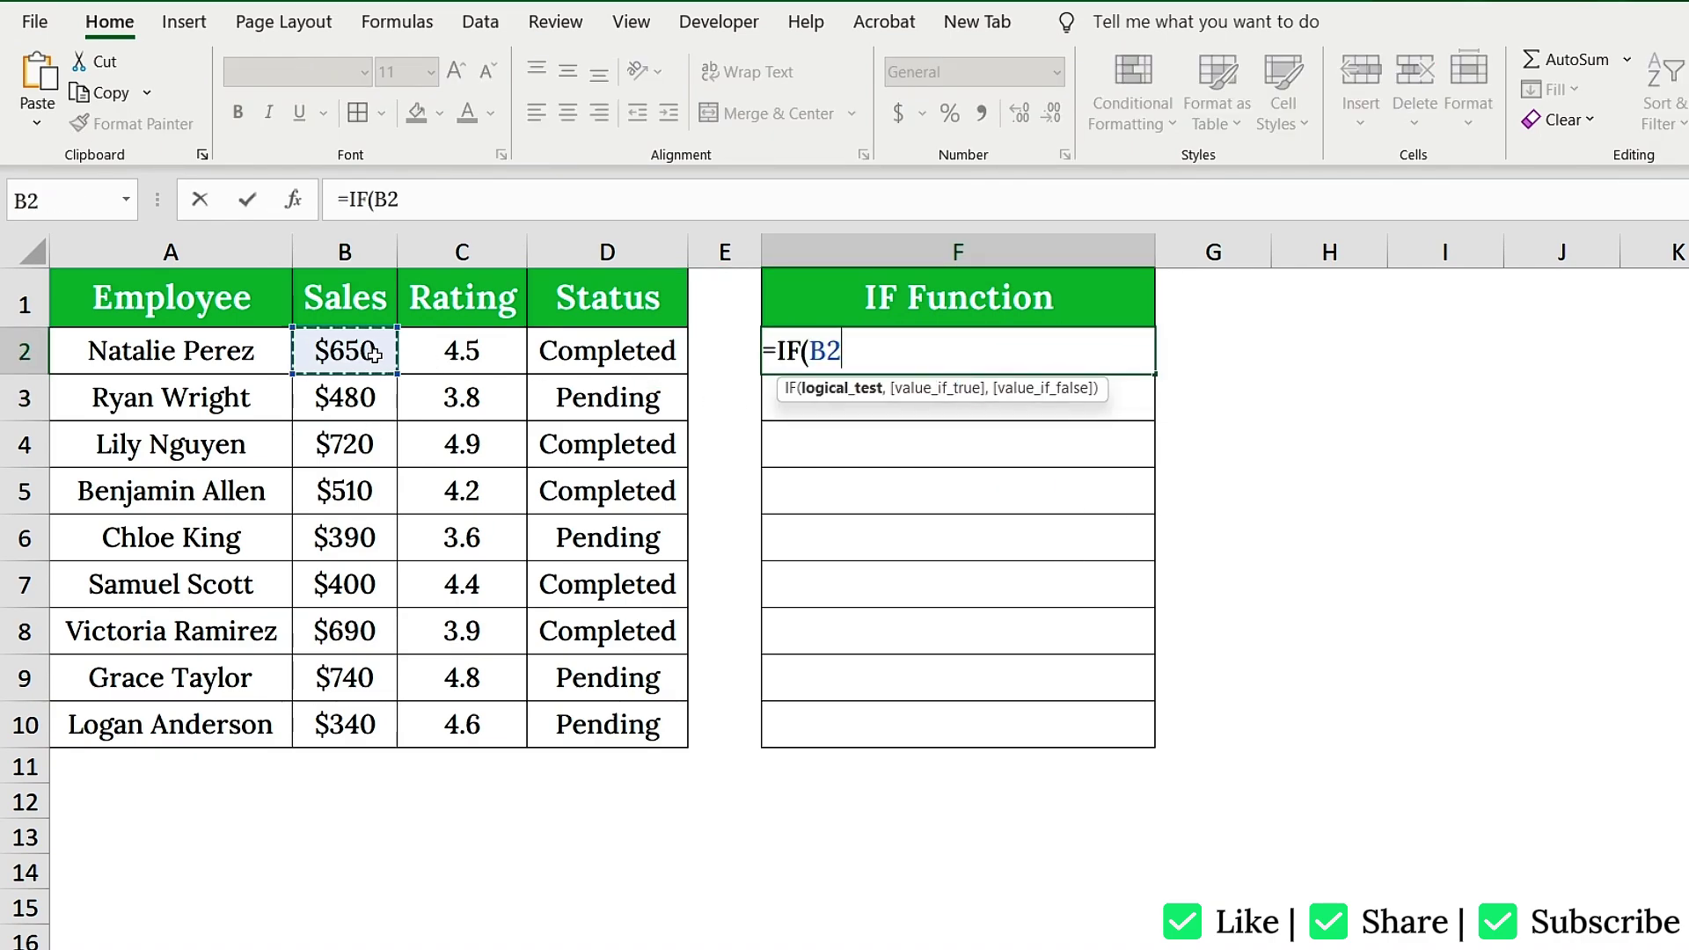
{"action": "type", "text": ">5"}
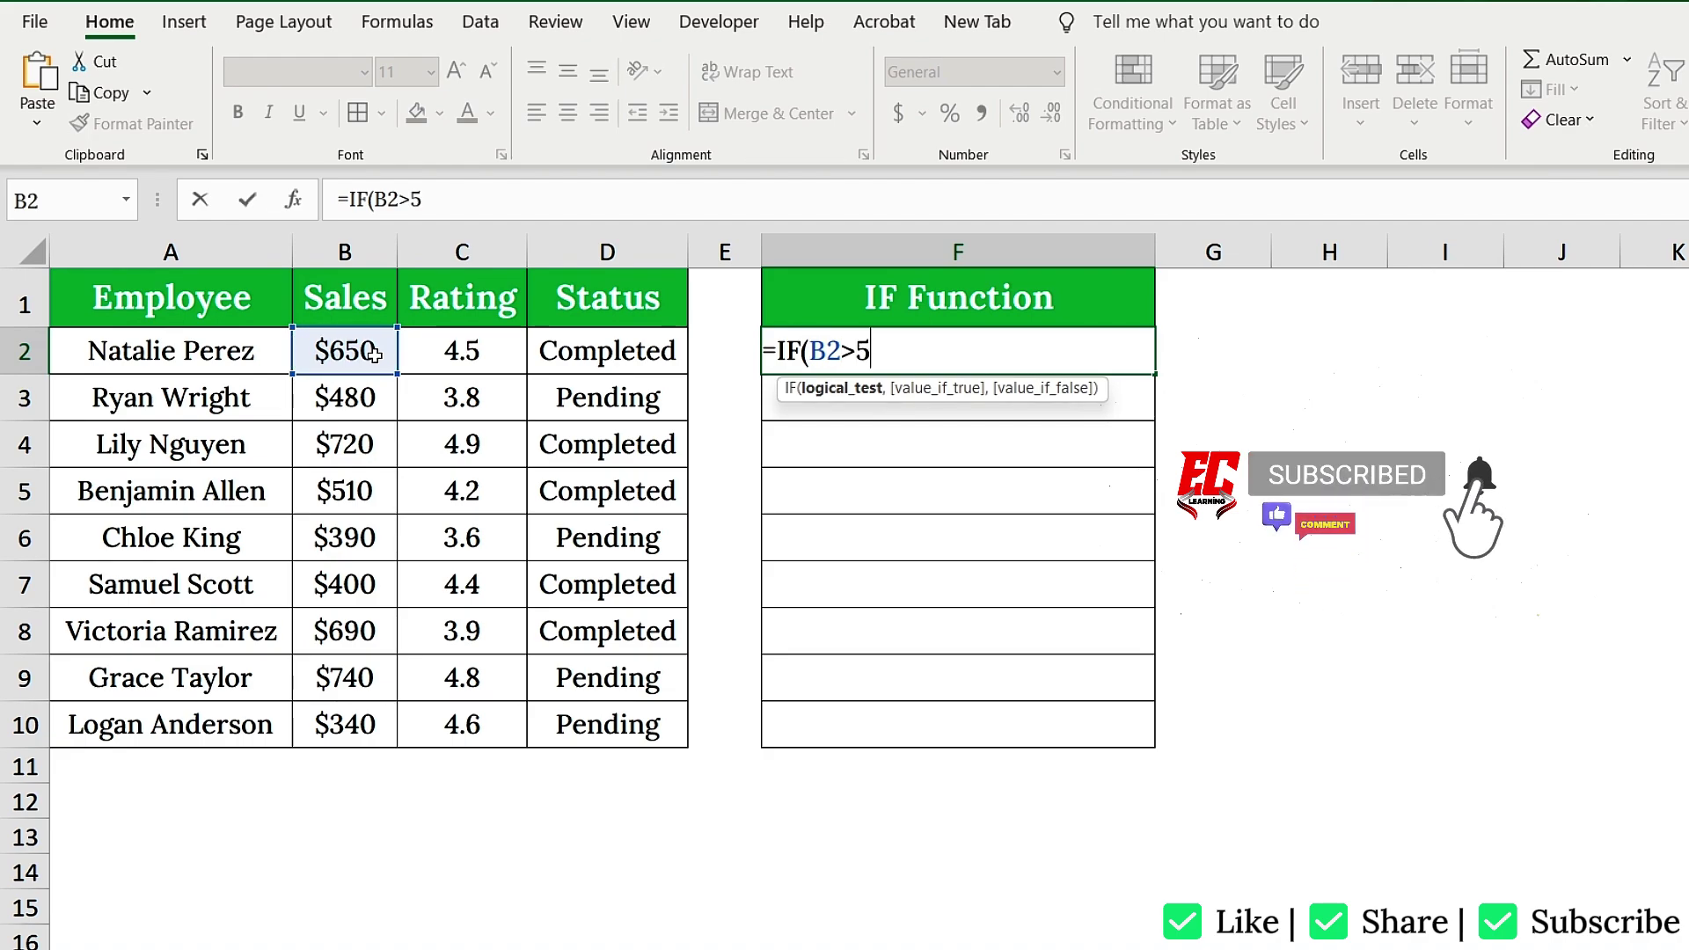
{"action": "type", "text": "00,"}
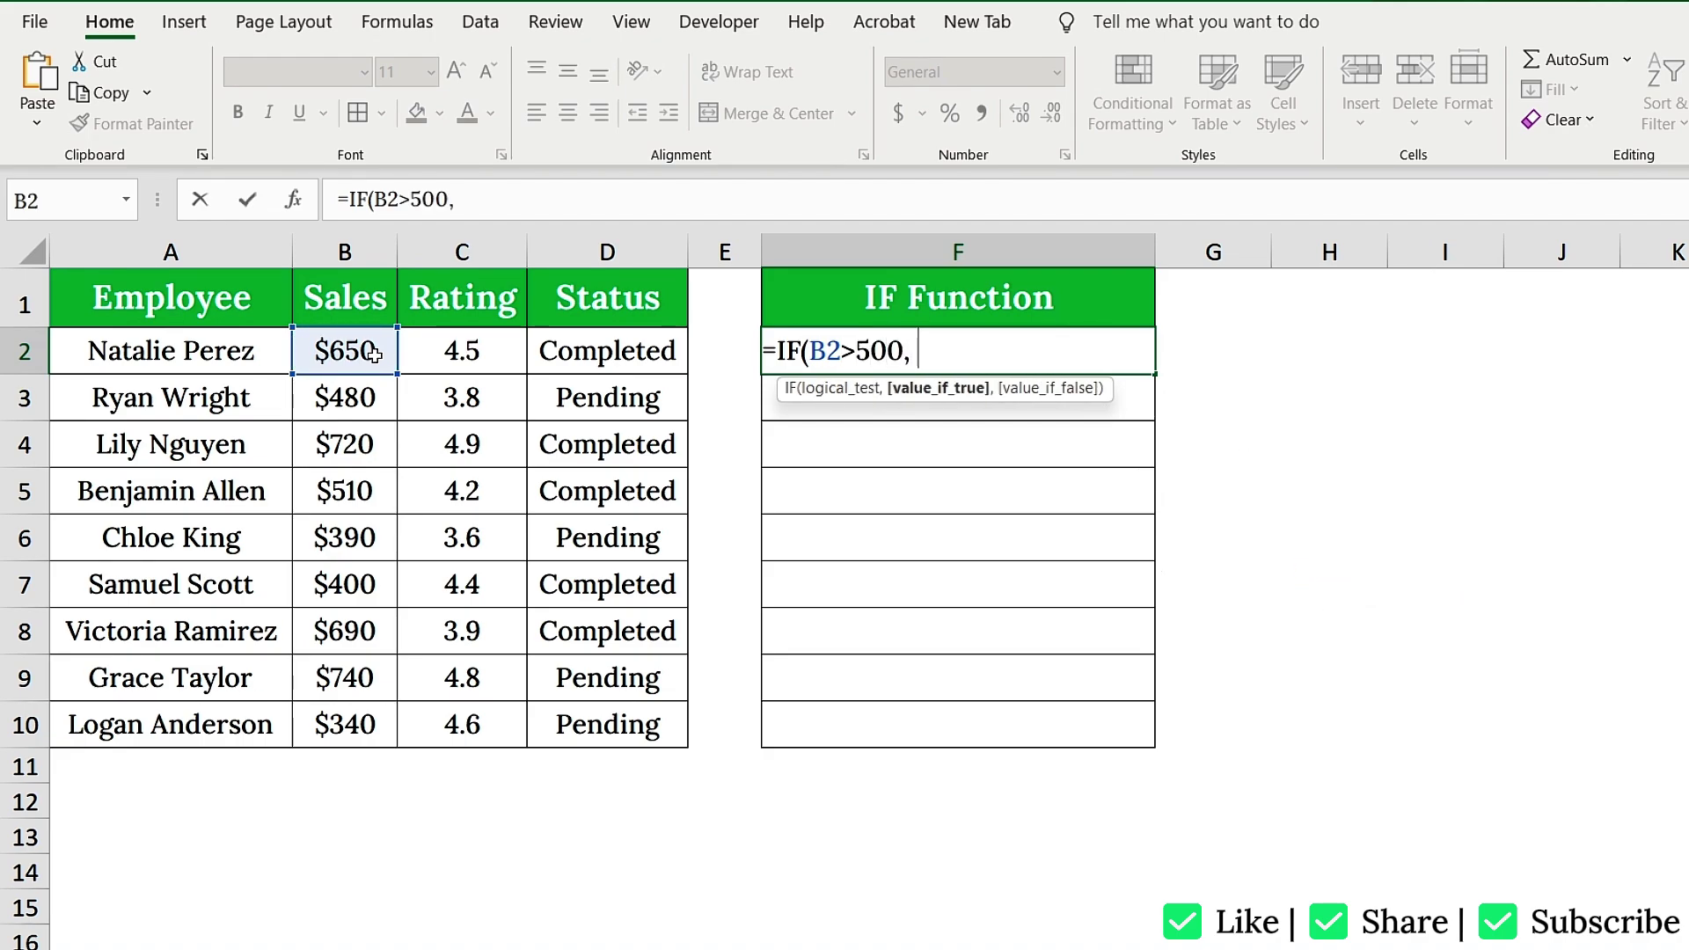
{"action": "type", "text": " \"High\", \""}
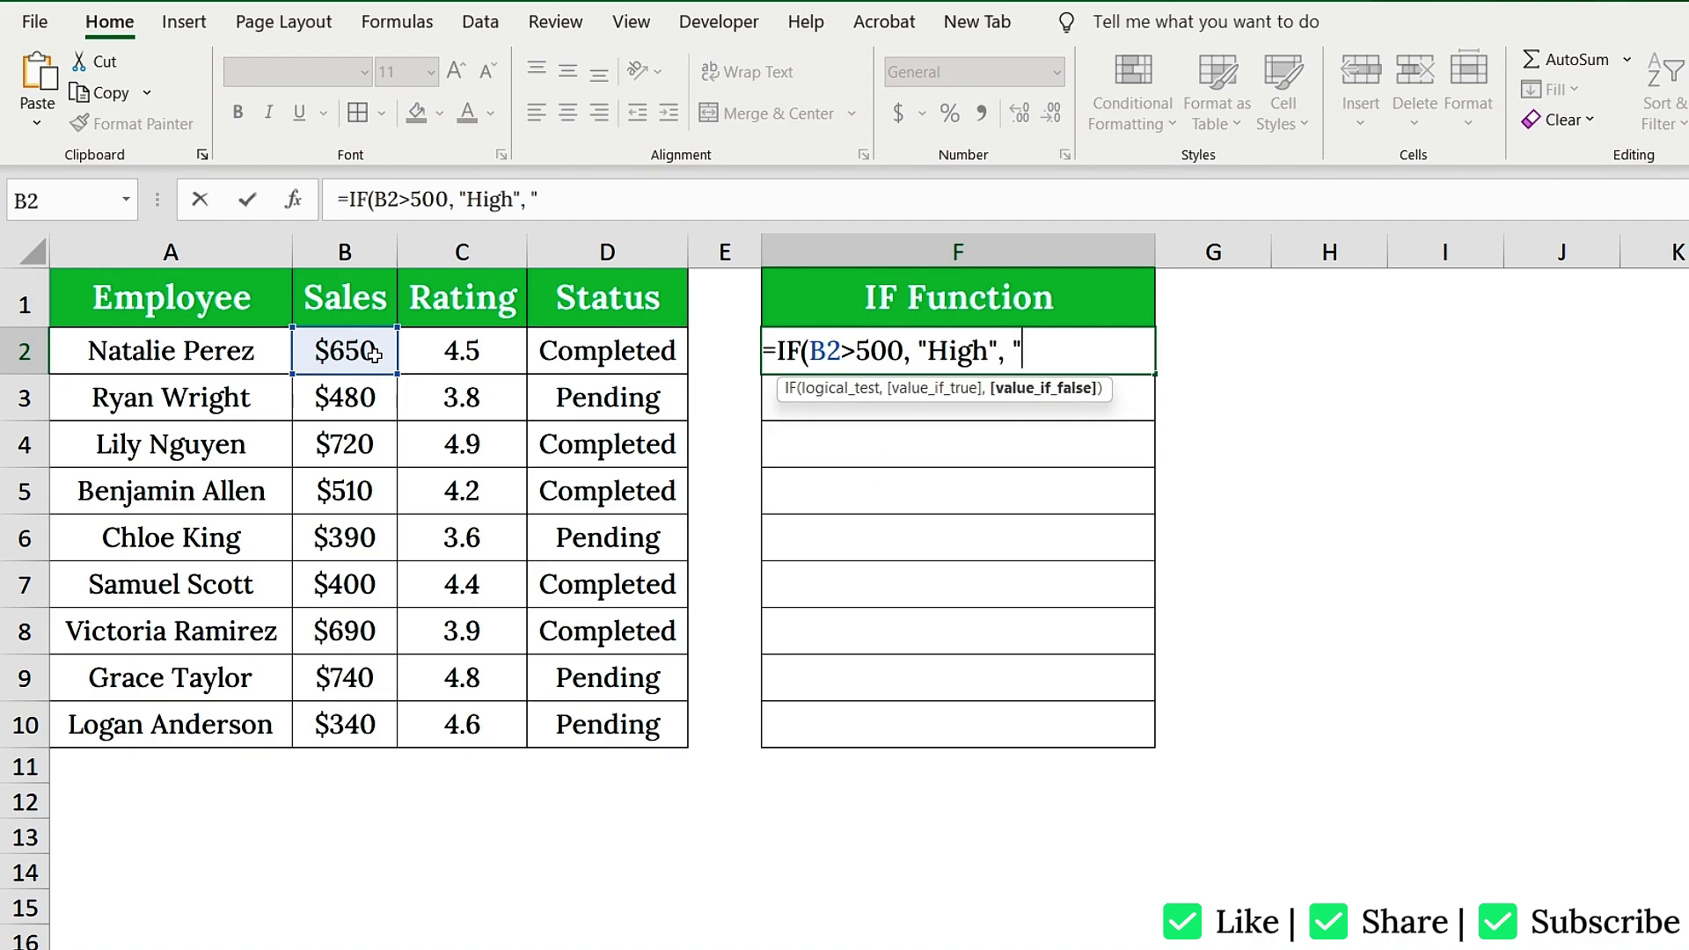
{"action": "type", "text": "Low\")"}
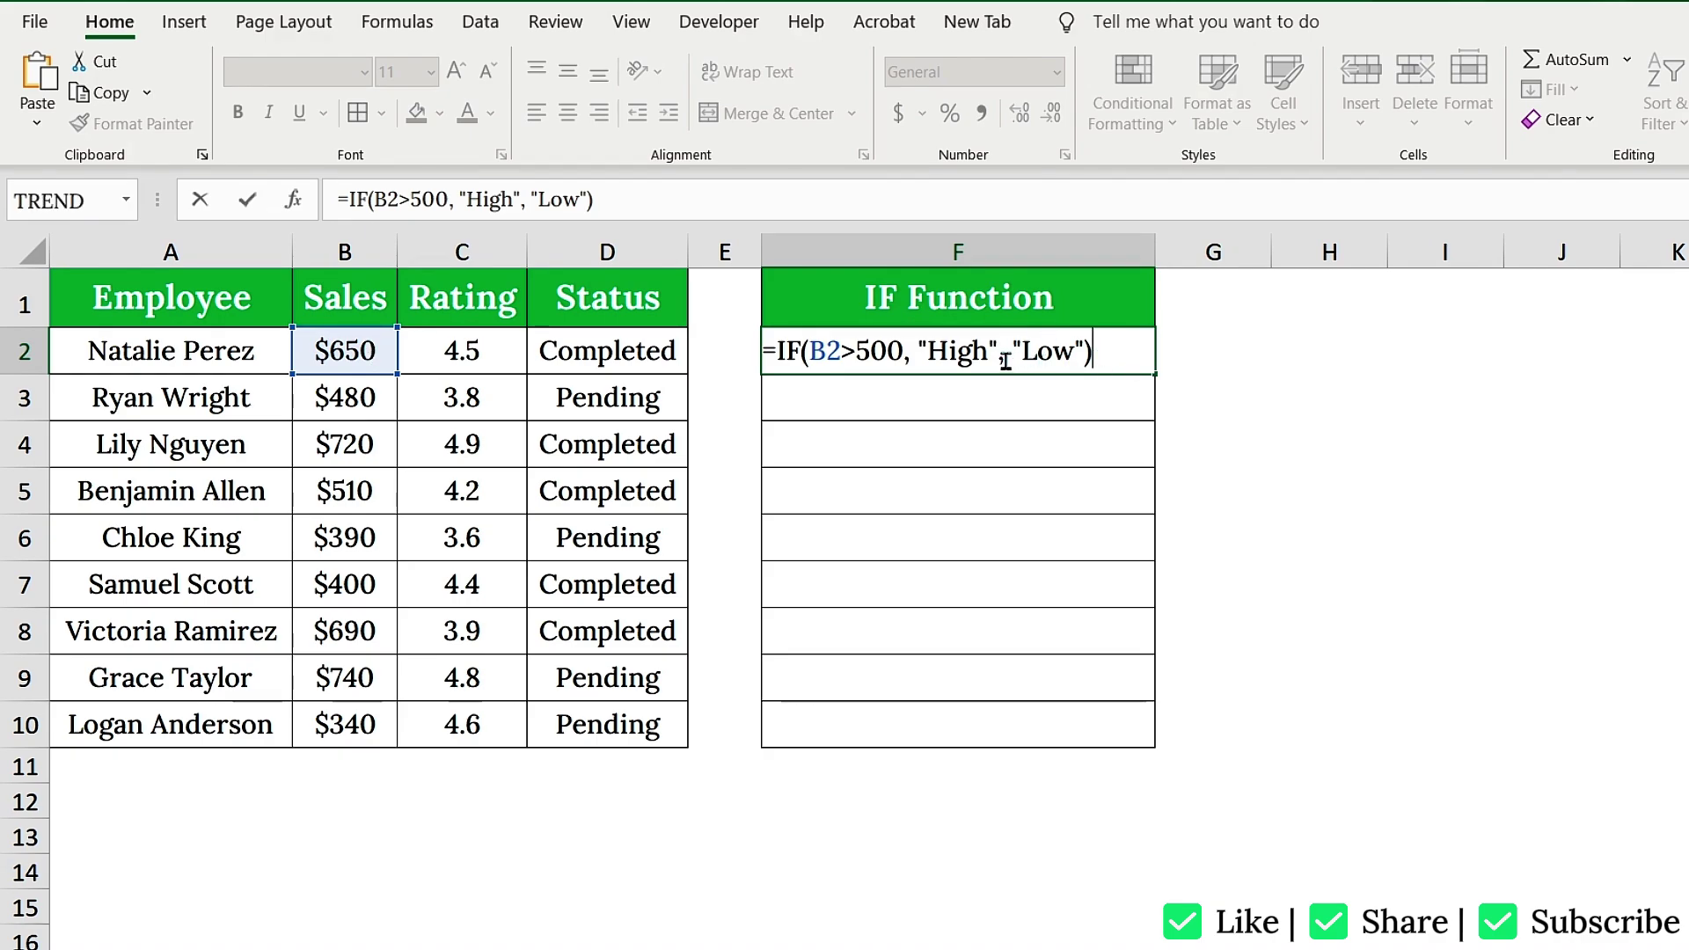
Step: Confirm the IF formula in F2 and fill it down through F10 for all employees
{"action": "left_click_drag", "start_coordinate": [909, 354], "coordinate": [809, 356]}
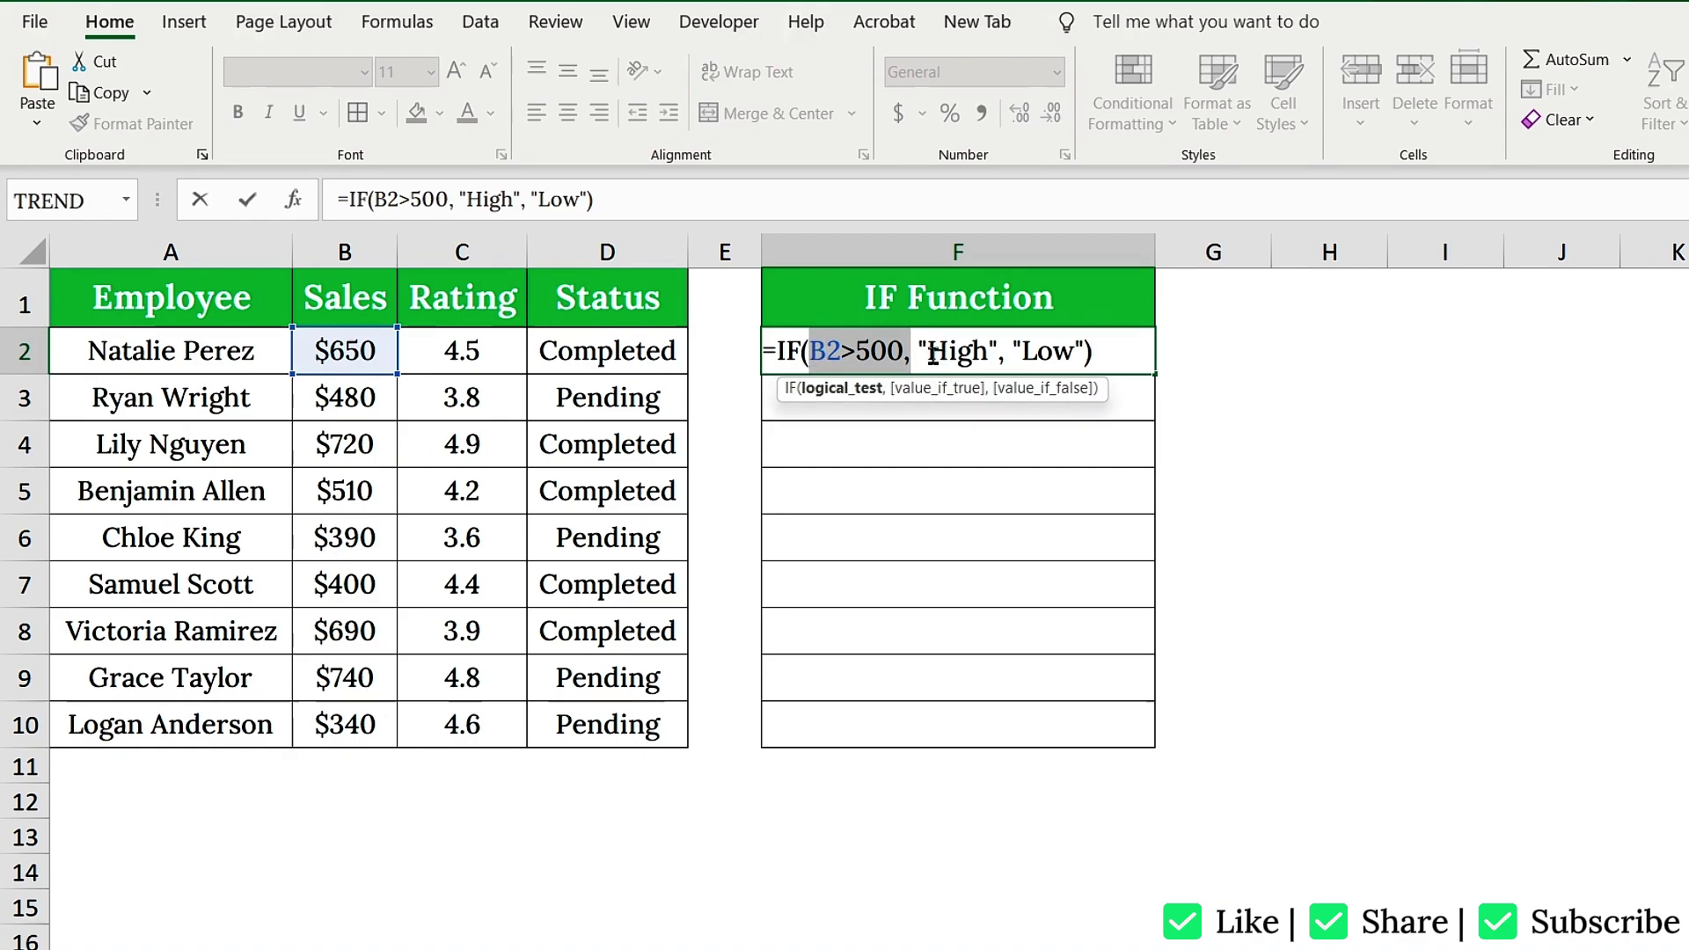
{"action": "left_click_drag", "start_coordinate": [928, 354], "coordinate": [1148, 723]}
{"action": "left_click", "coordinate": [1115, 349]}
{"action": "key", "text": "Return"}
{"action": "left_click", "coordinate": [1118, 349]}
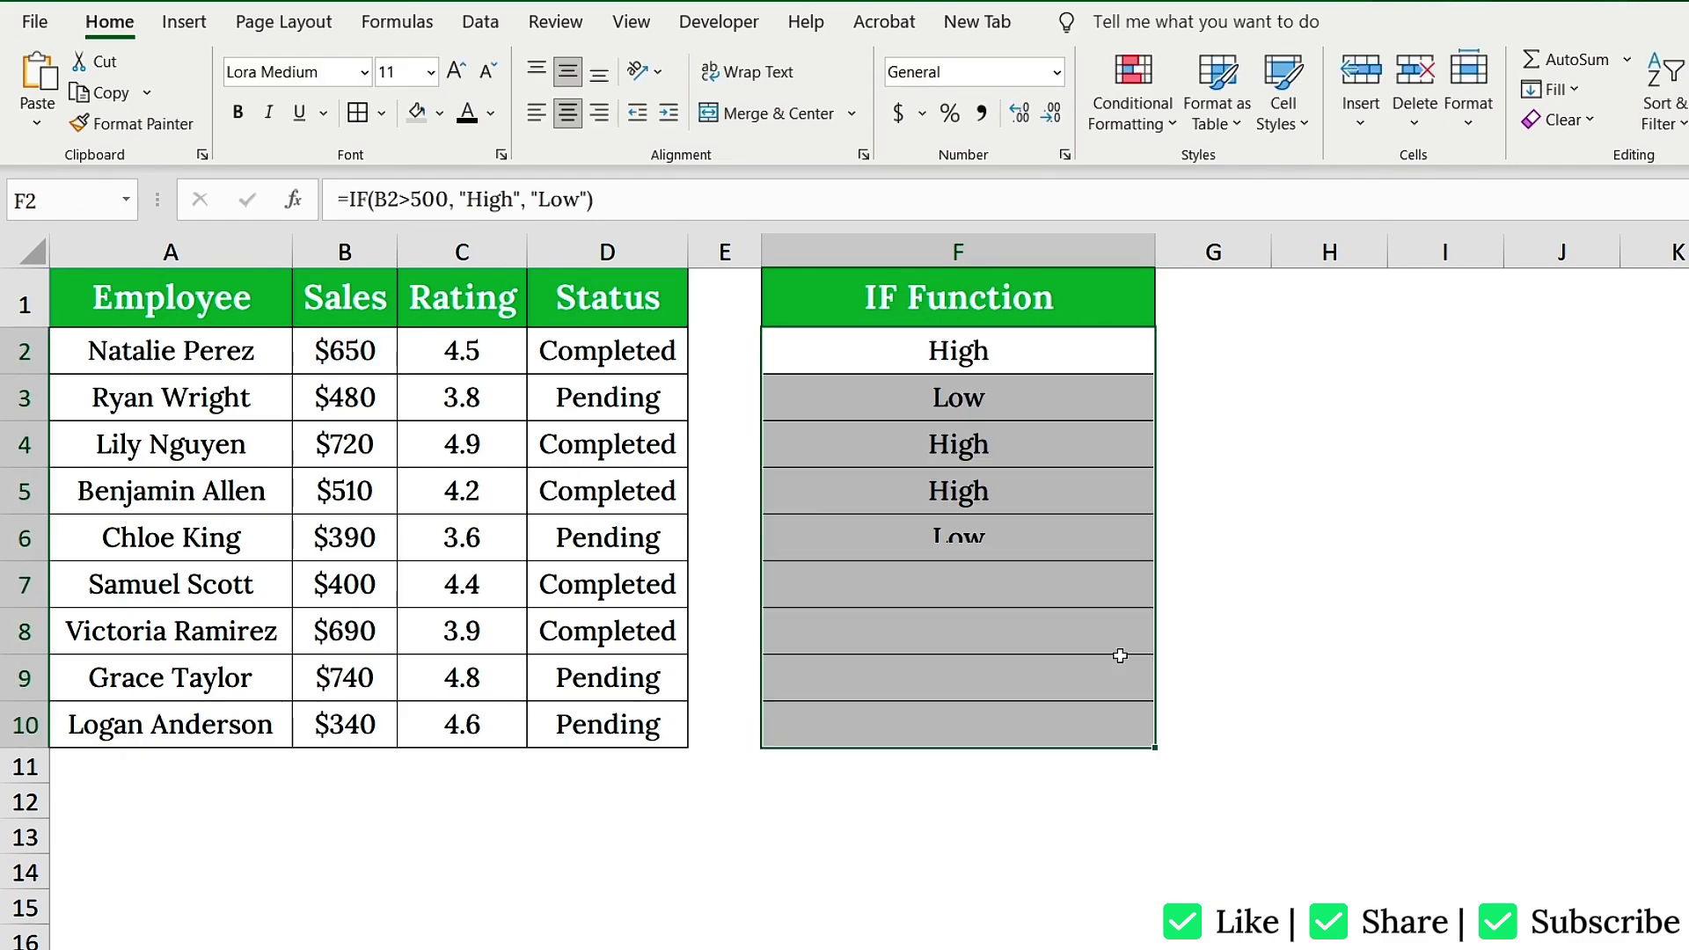
{"action": "left_click", "coordinate": [1053, 358]}
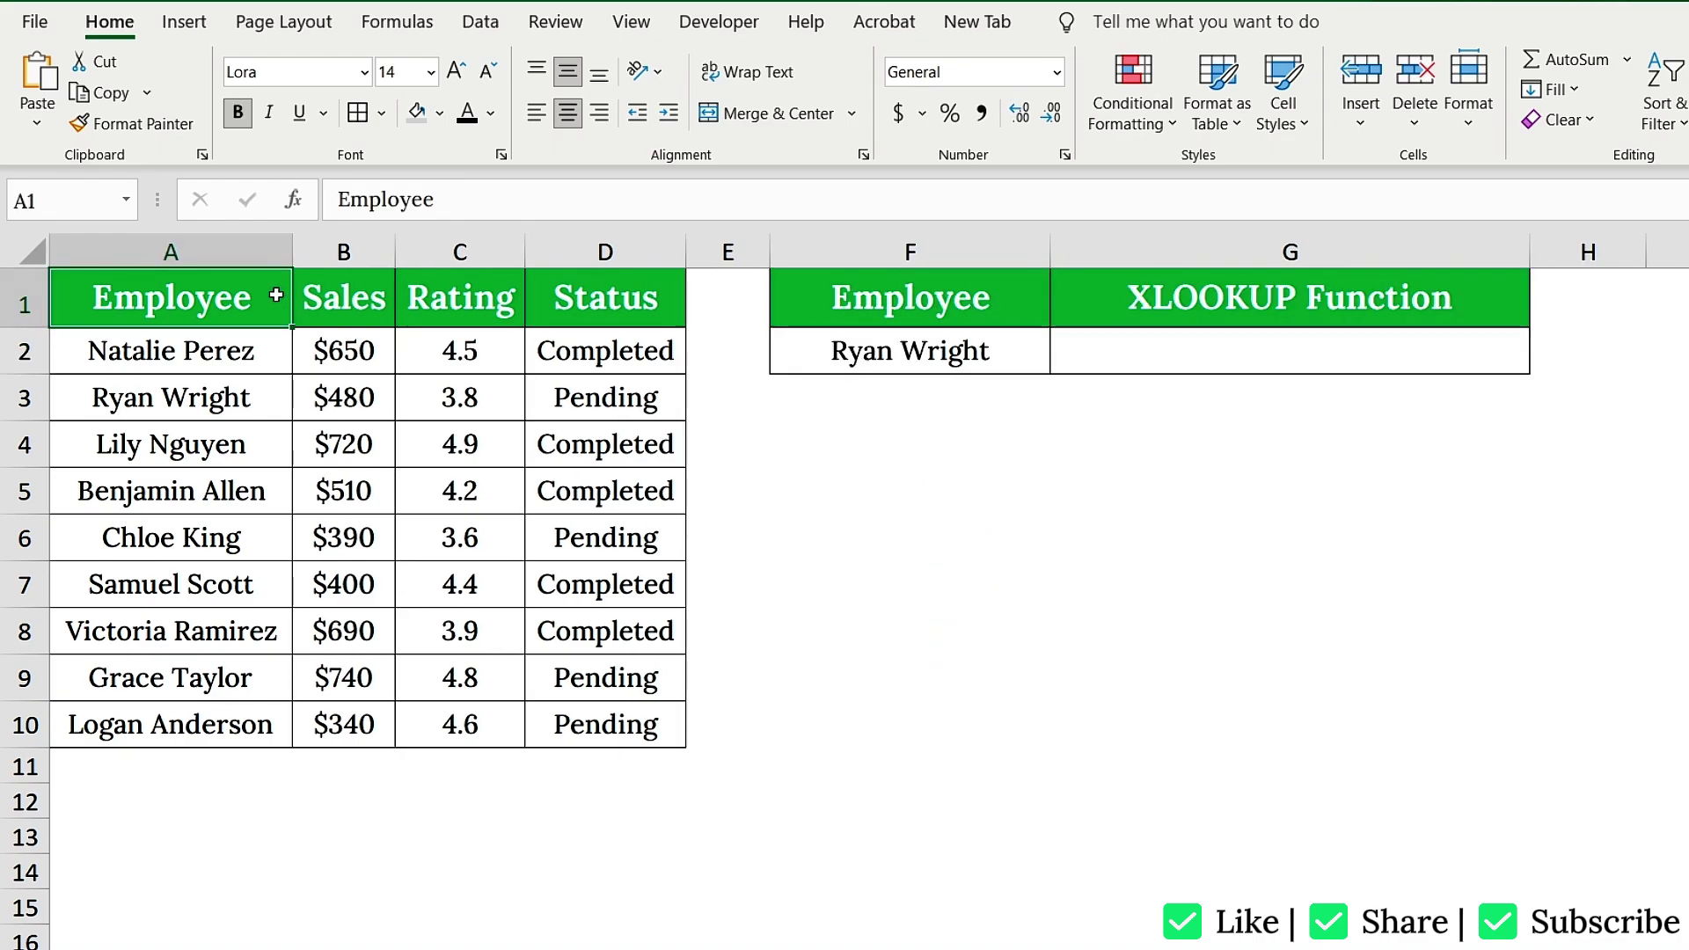
{"action": "left_click", "coordinate": [1097, 302]}
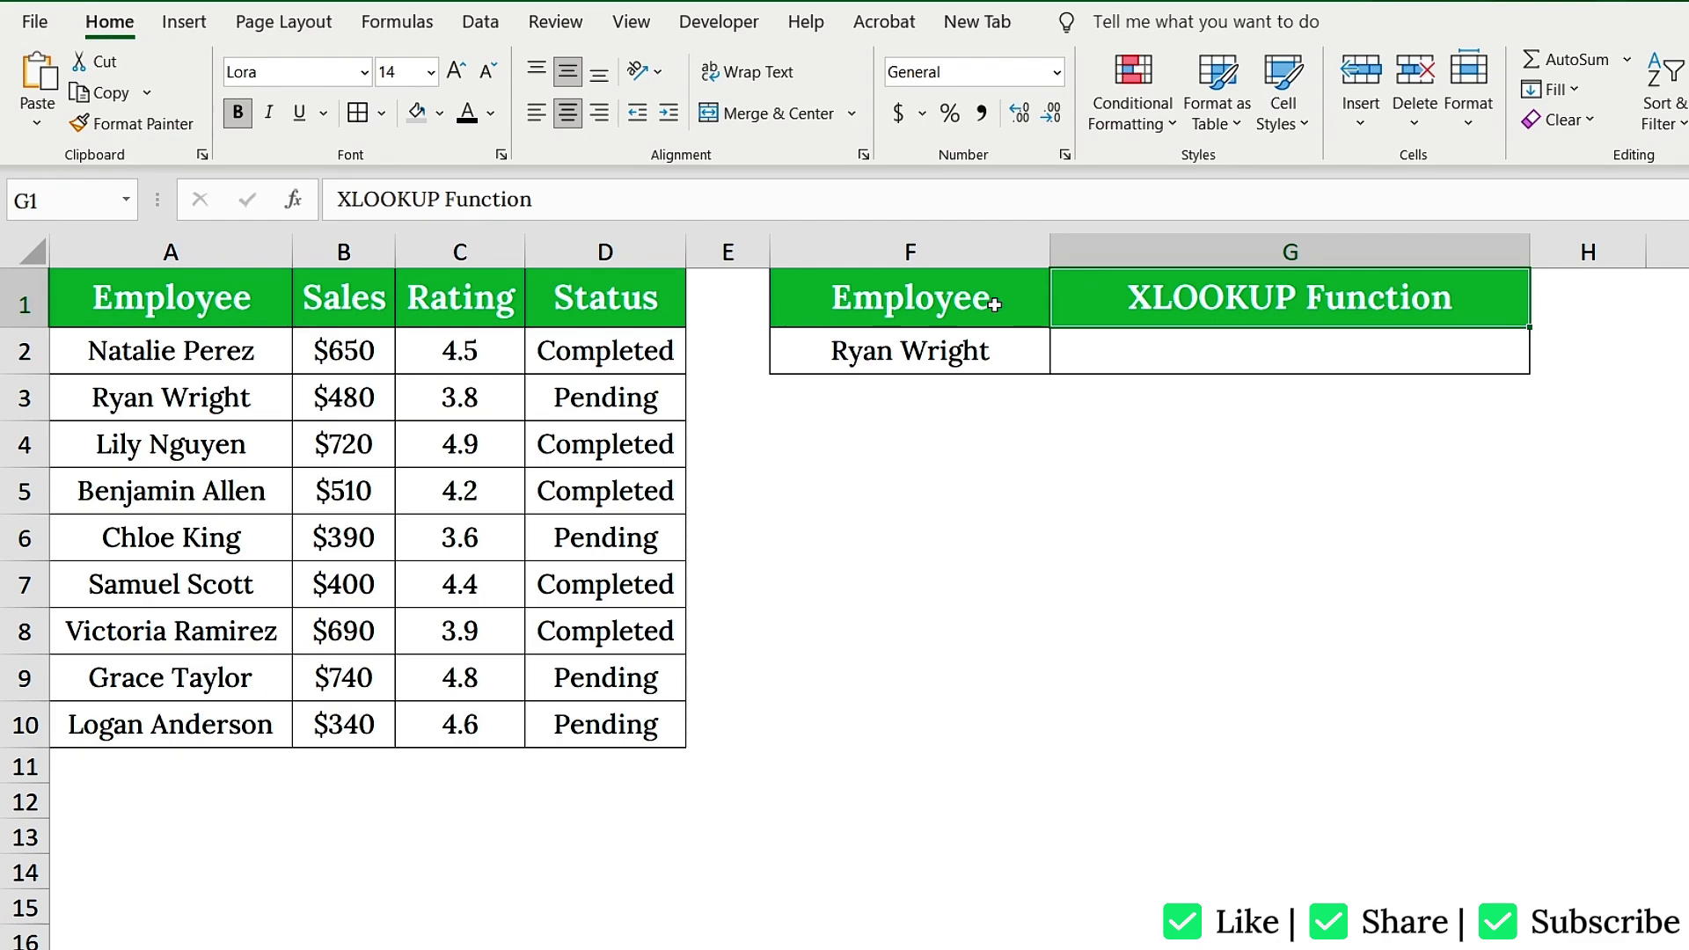
{"action": "left_click", "coordinate": [227, 254]}
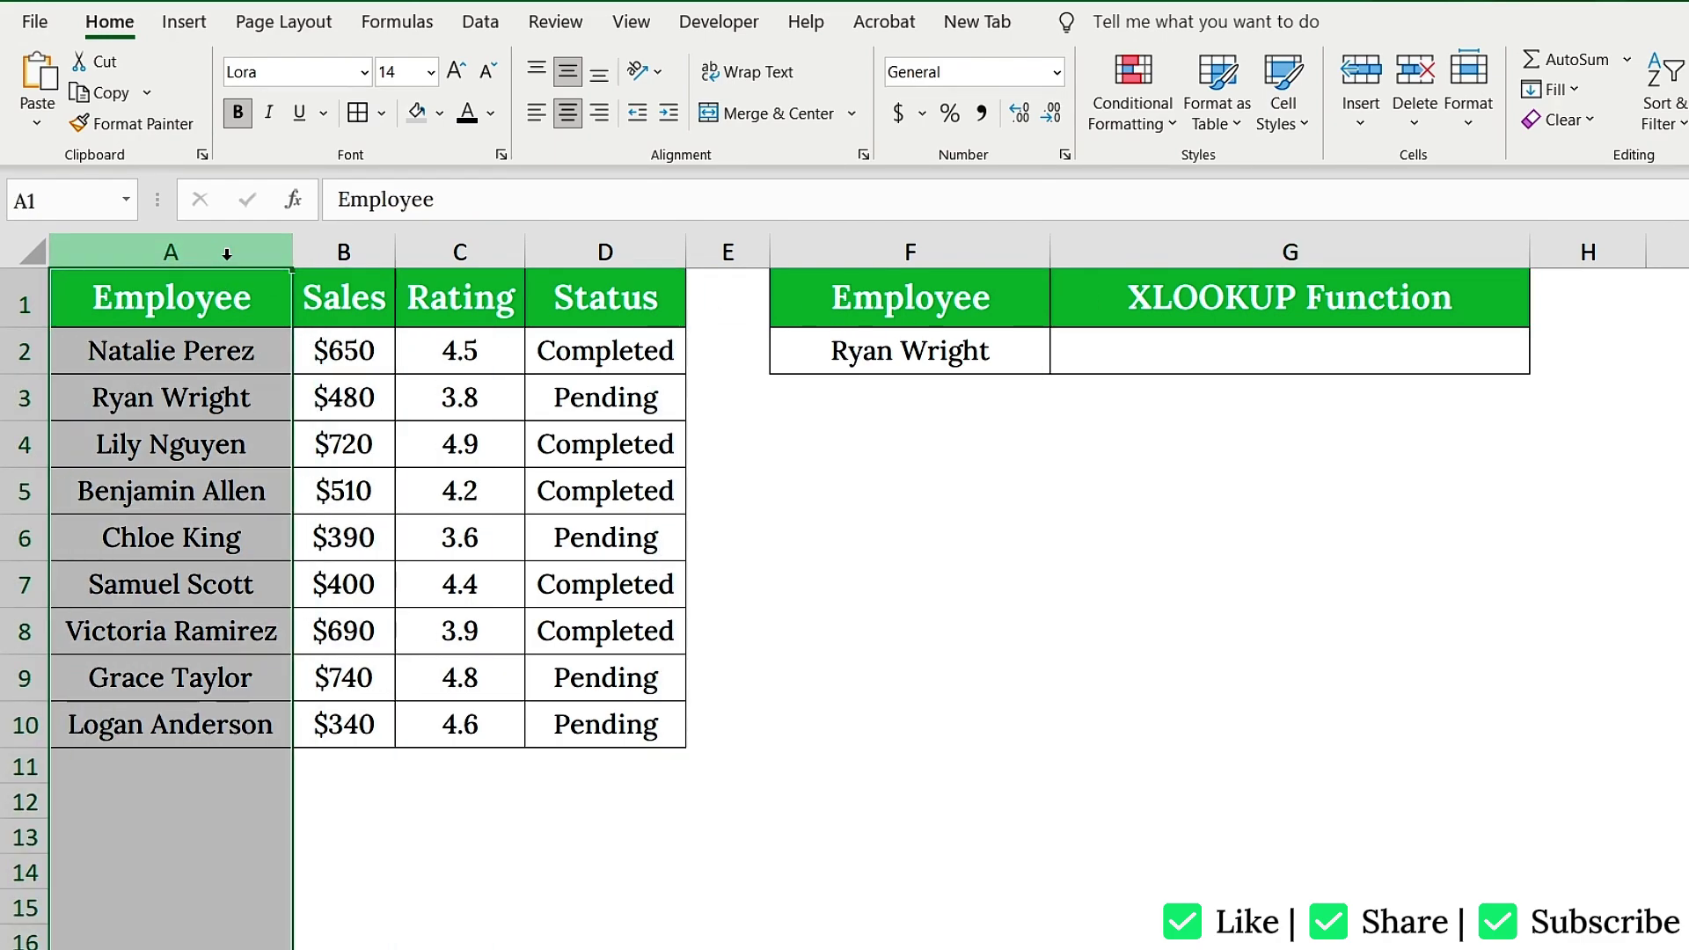
{"action": "left_click", "coordinate": [331, 252]}
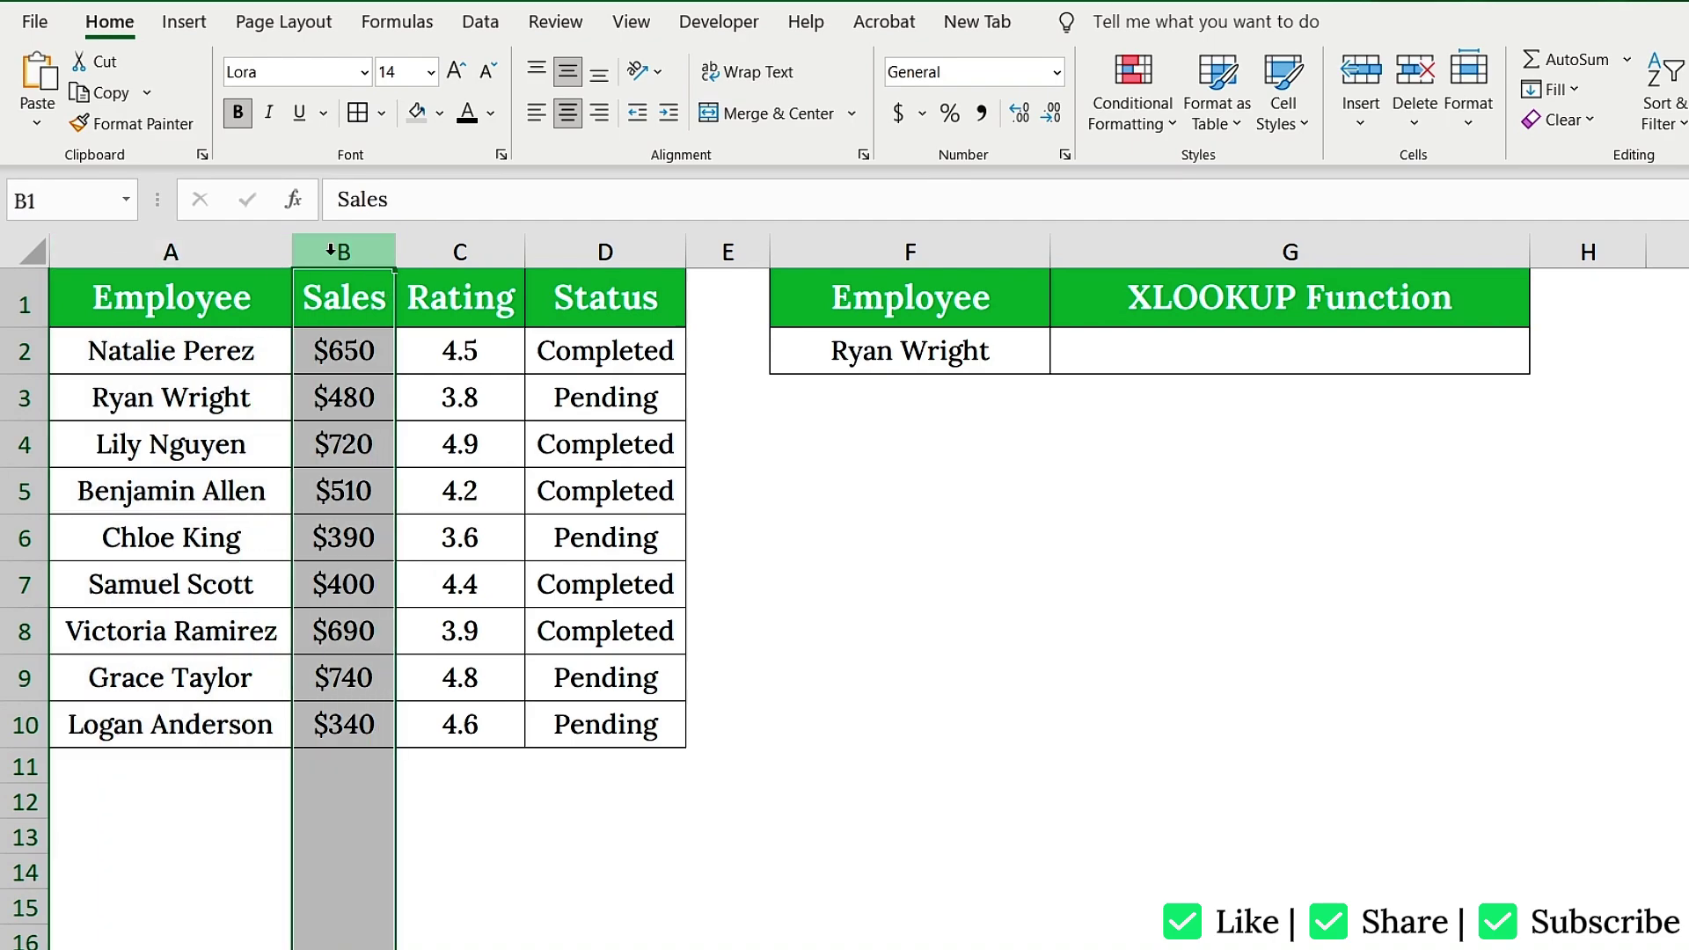
{"action": "left_click", "coordinate": [227, 402]}
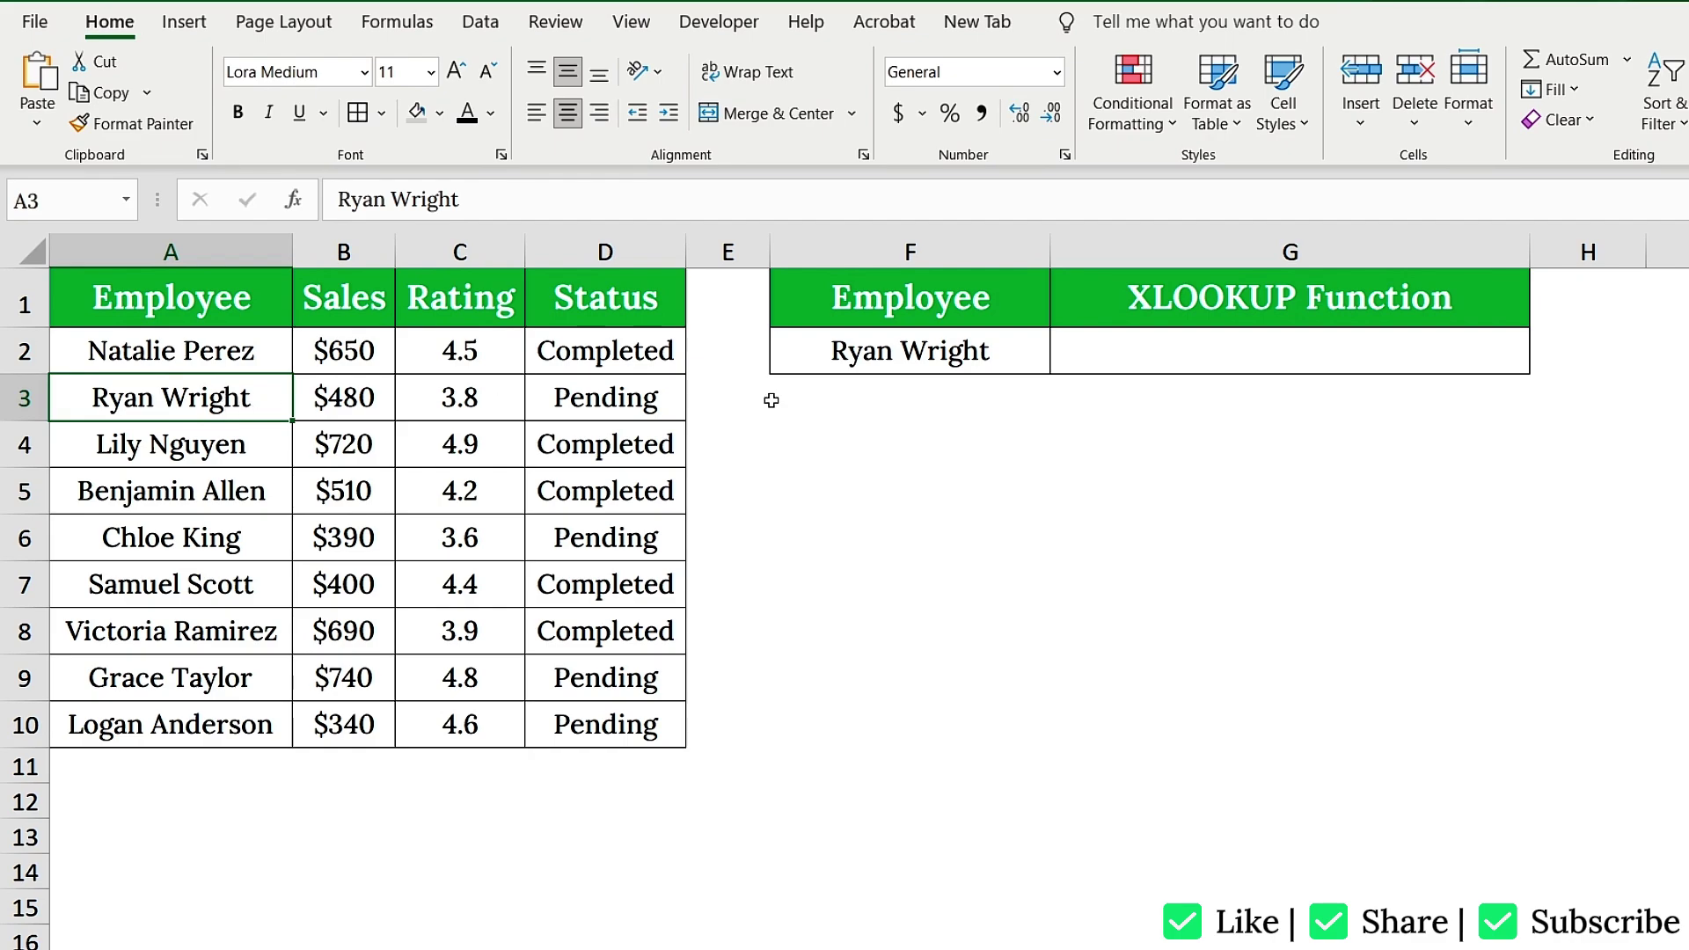
Step: Look up the selected employee's sales in cell G2 with the formula =XLOOKUP(F2, A2:A10, B2:B10)
{"action": "left_click", "coordinate": [1142, 355]}
{"action": "type", "text": "=X"}
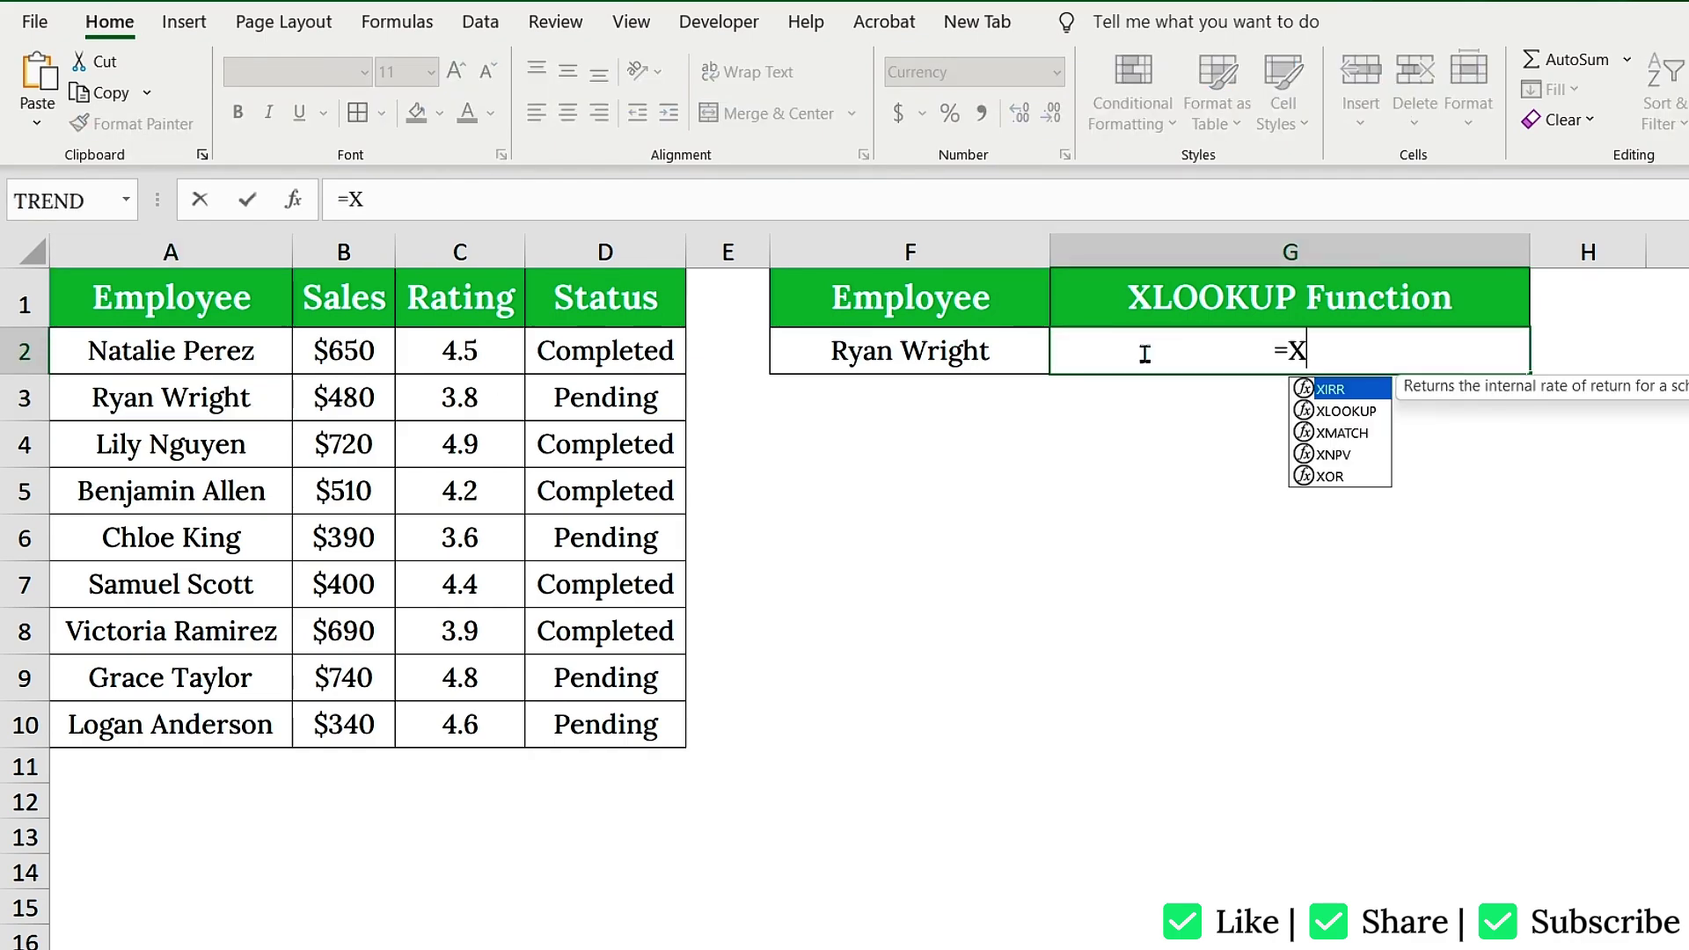
{"action": "type", "text": "LOOKUP("}
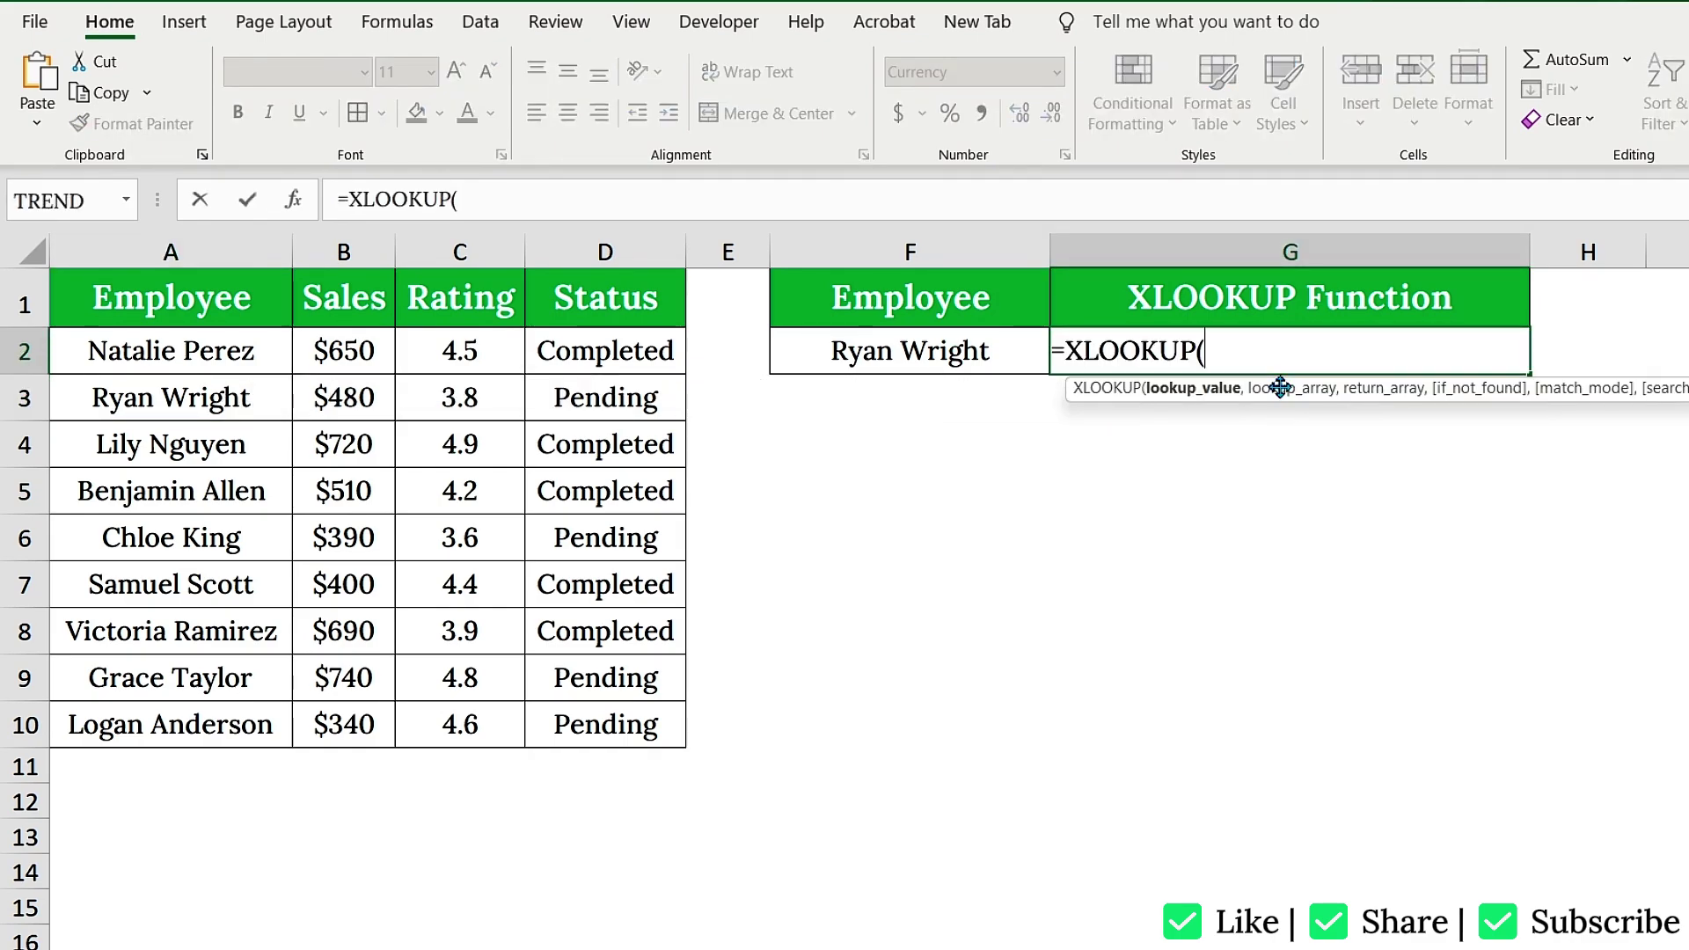
{"action": "left_click", "coordinate": [988, 352]}
{"action": "type", "text": ","}
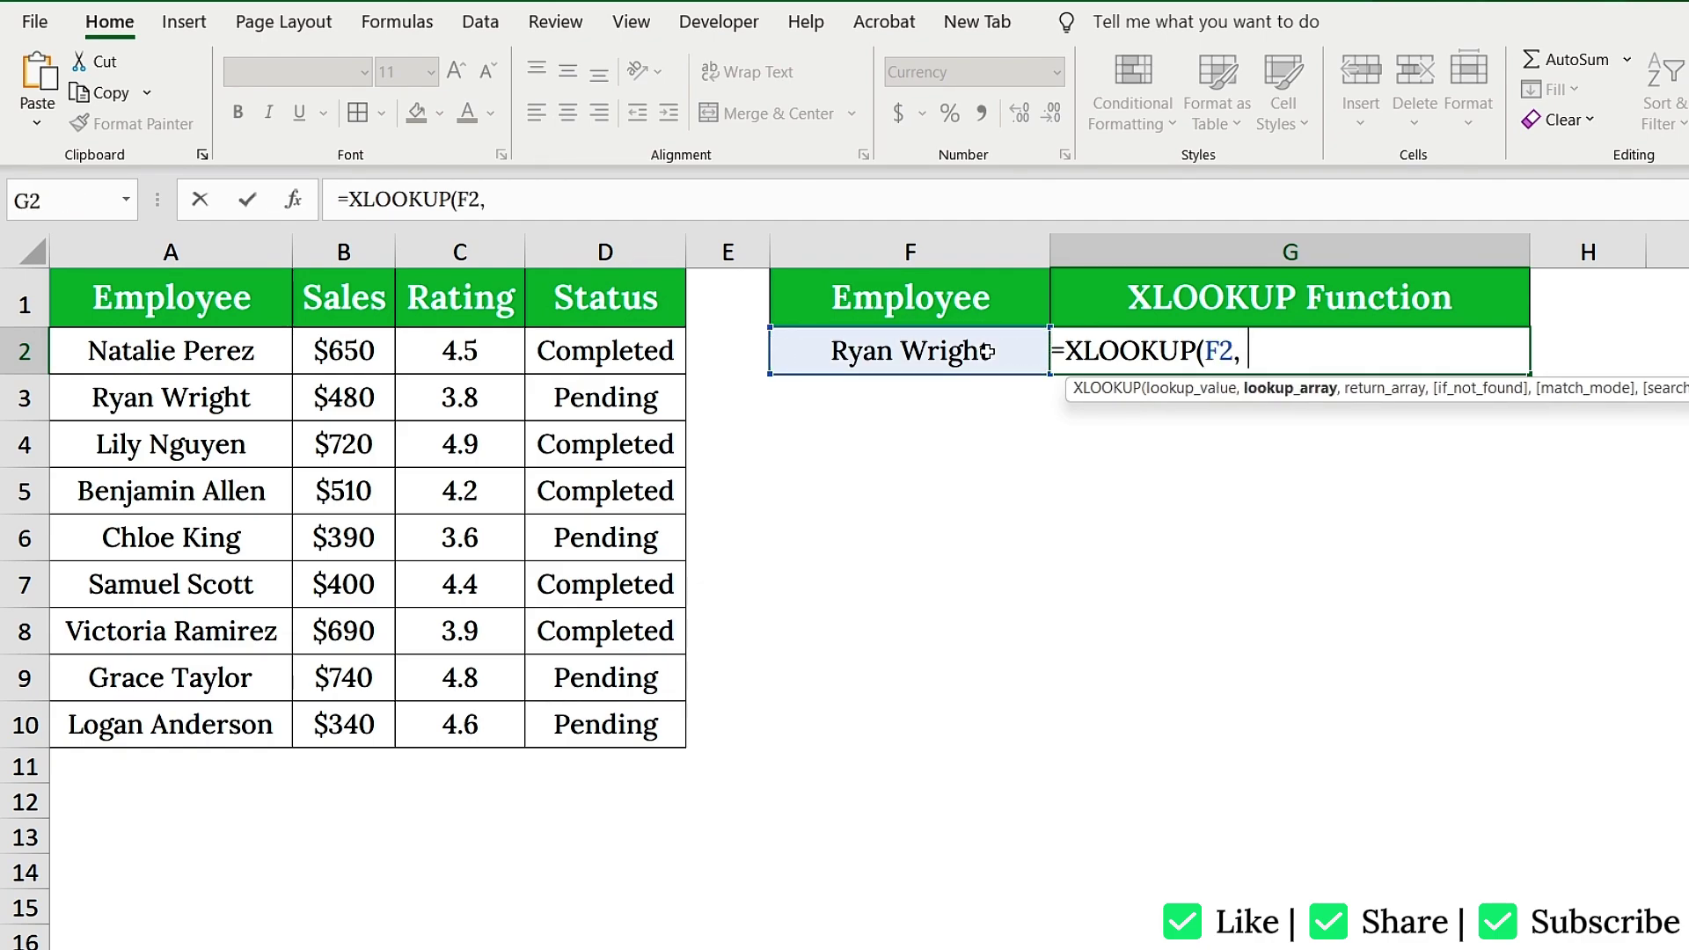
{"action": "left_click_drag", "start_coordinate": [229, 352], "coordinate": [264, 731]}
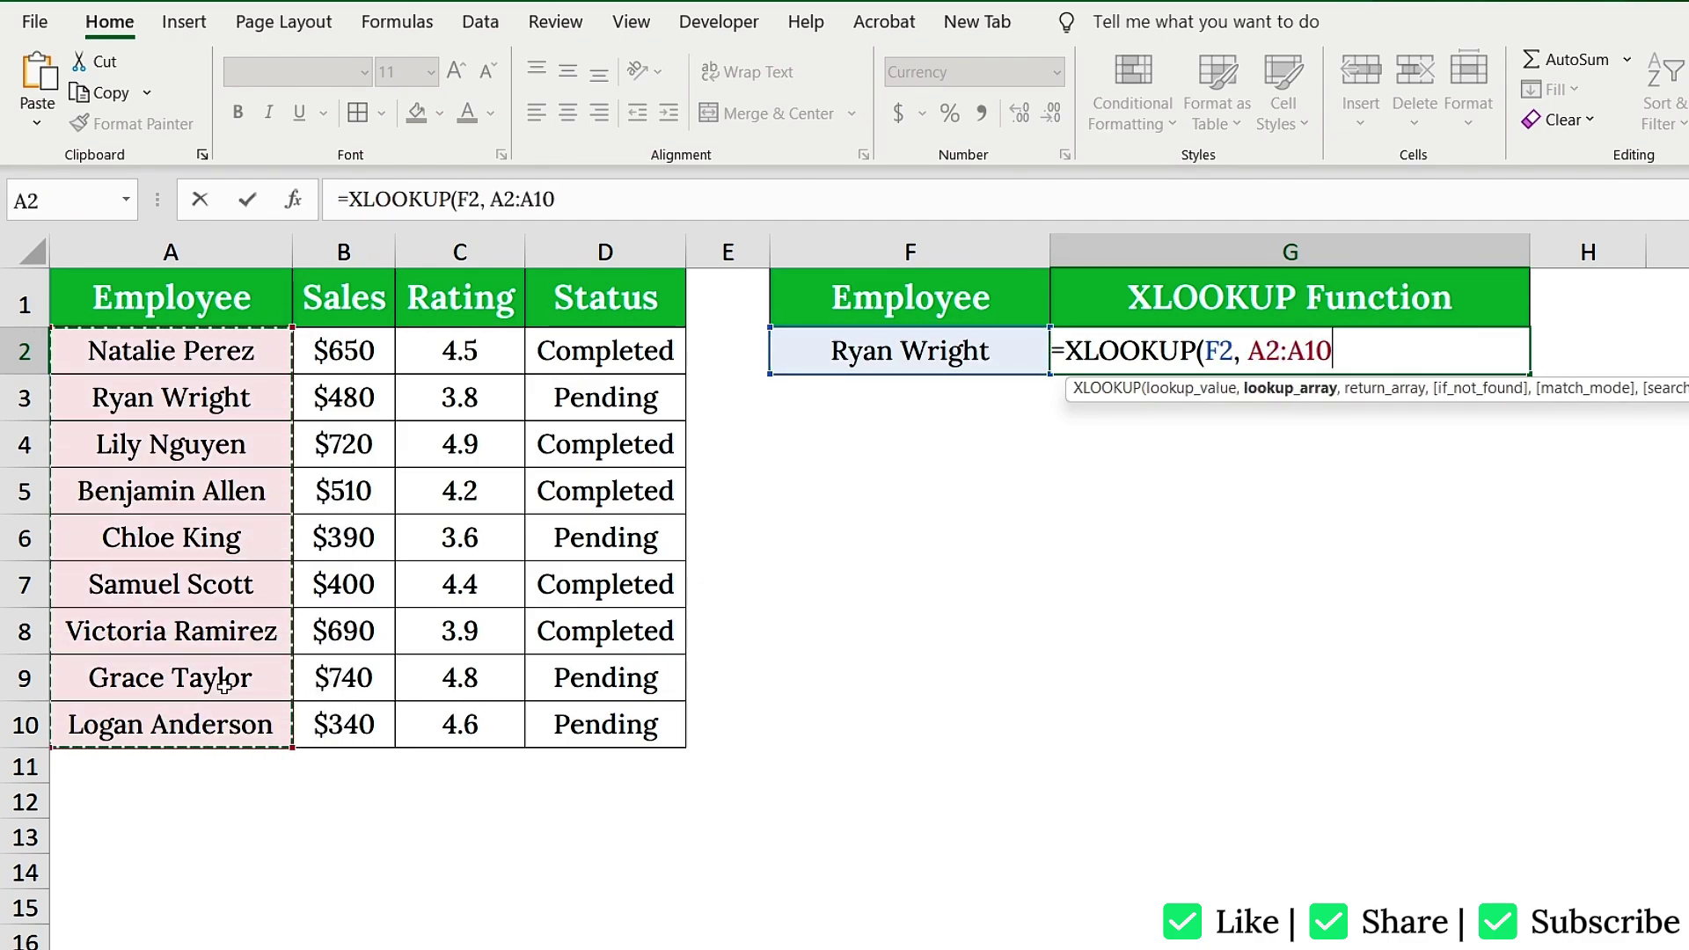
{"action": "type", "text": ","}
{"action": "left_click_drag", "start_coordinate": [361, 356], "coordinate": [360, 731]}
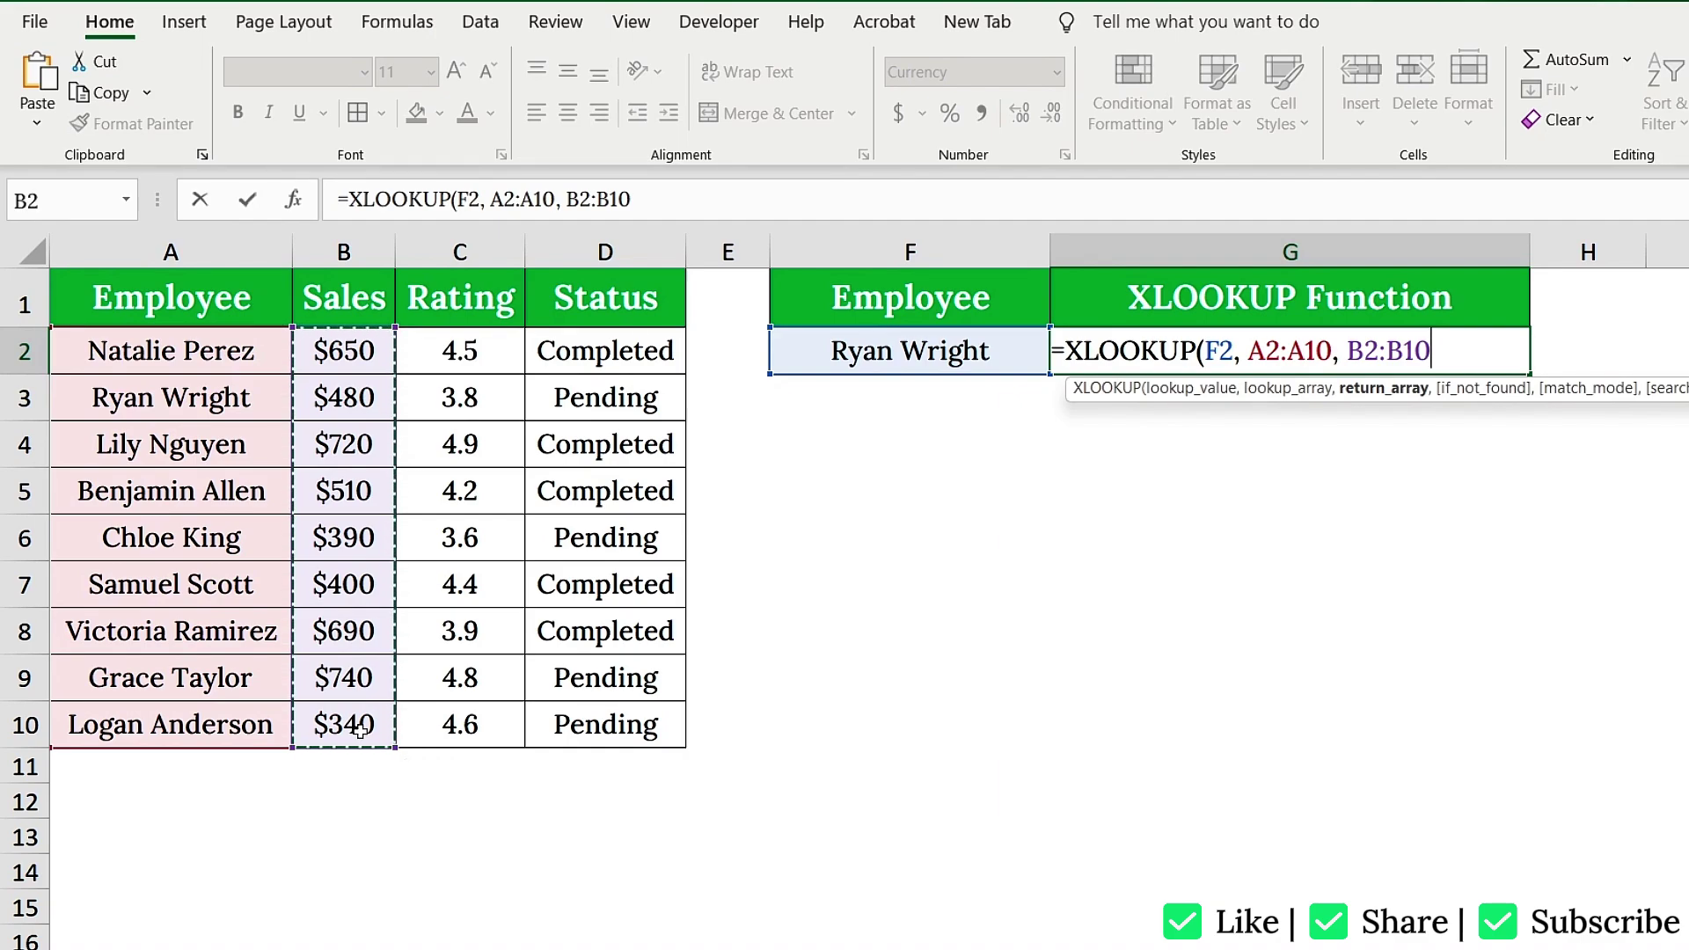
{"action": "type", "text": ")"}
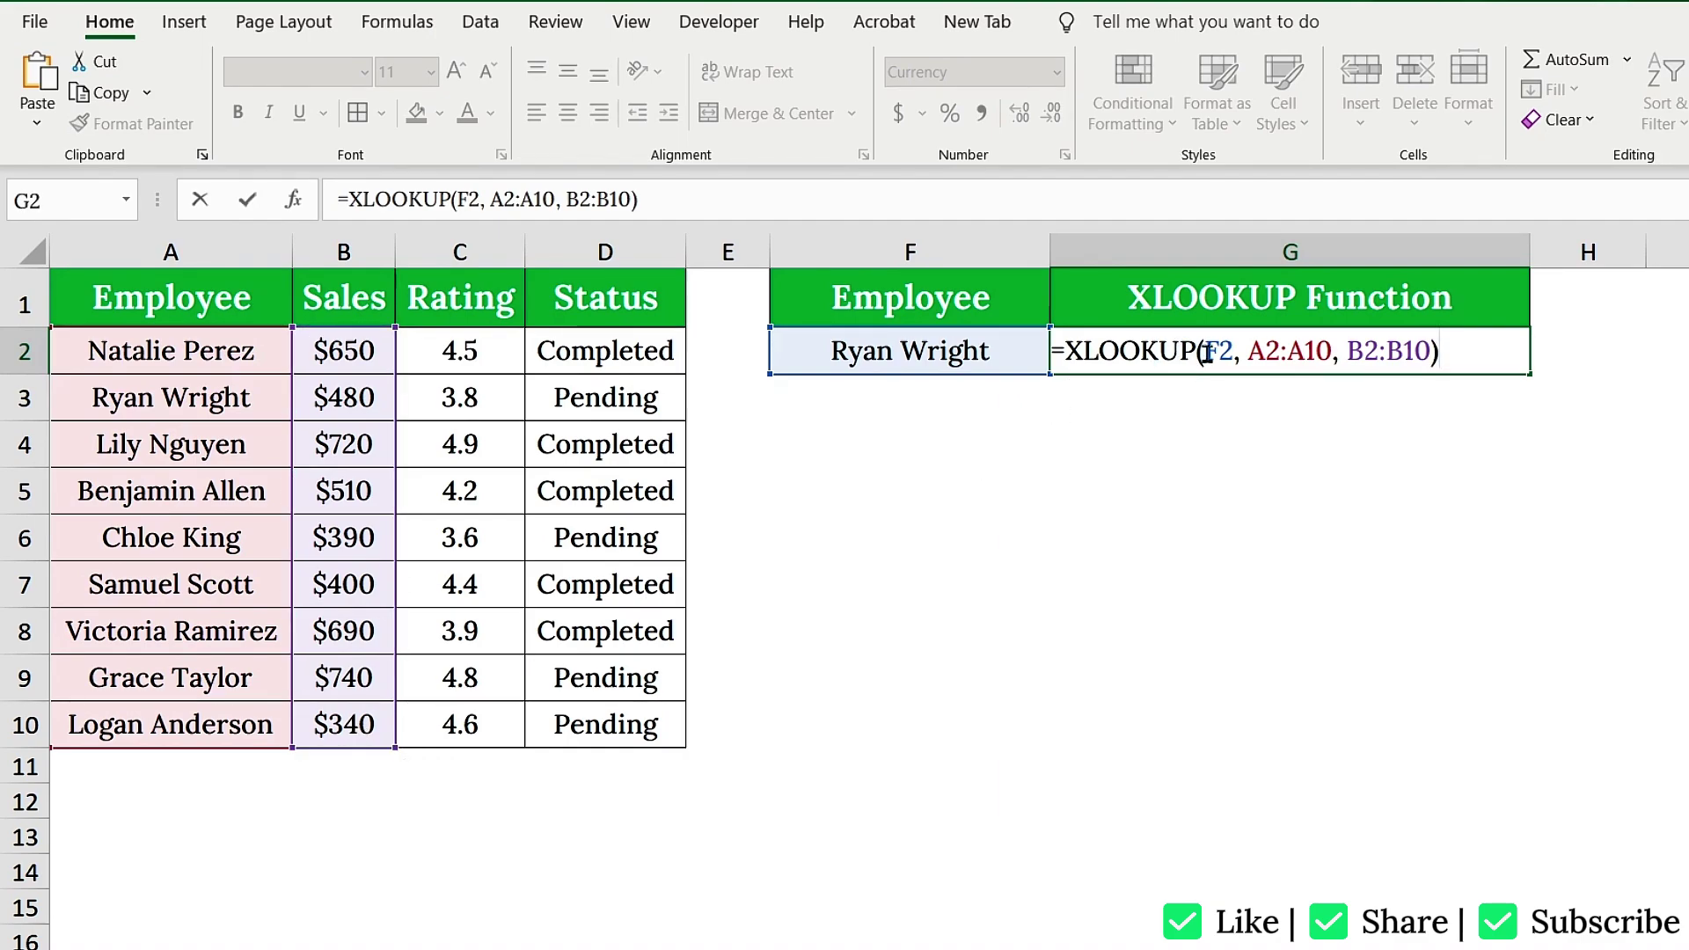
{"action": "left_click_drag", "start_coordinate": [1234, 352], "coordinate": [1453, 355]}
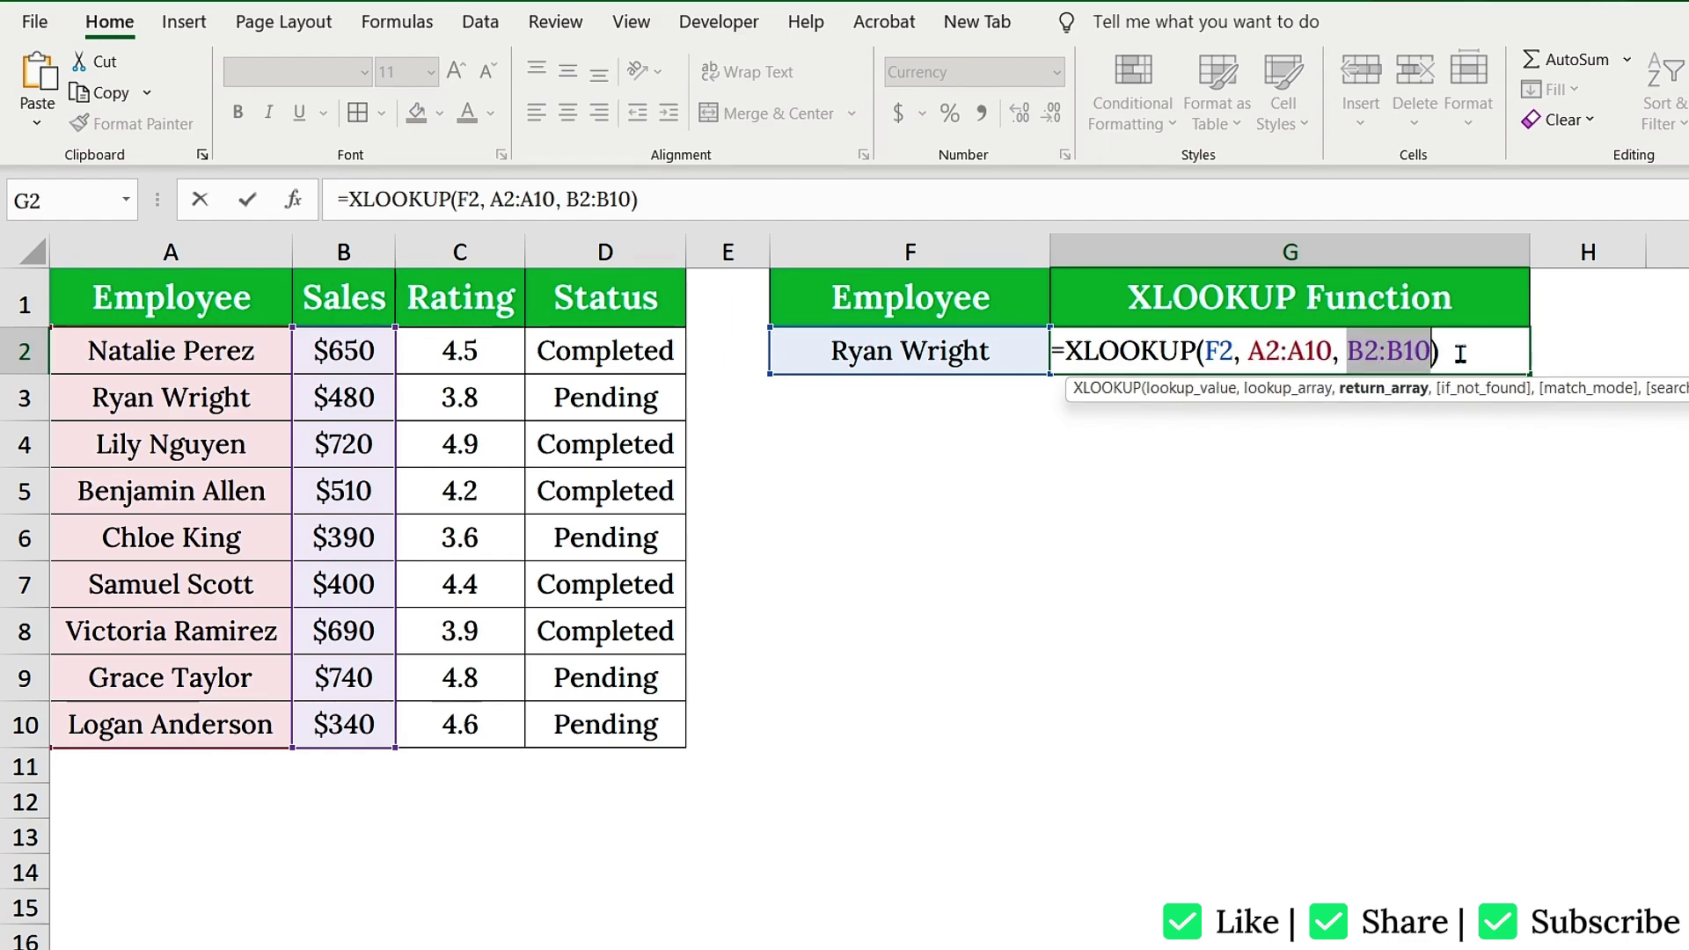
{"action": "left_click", "coordinate": [1457, 356]}
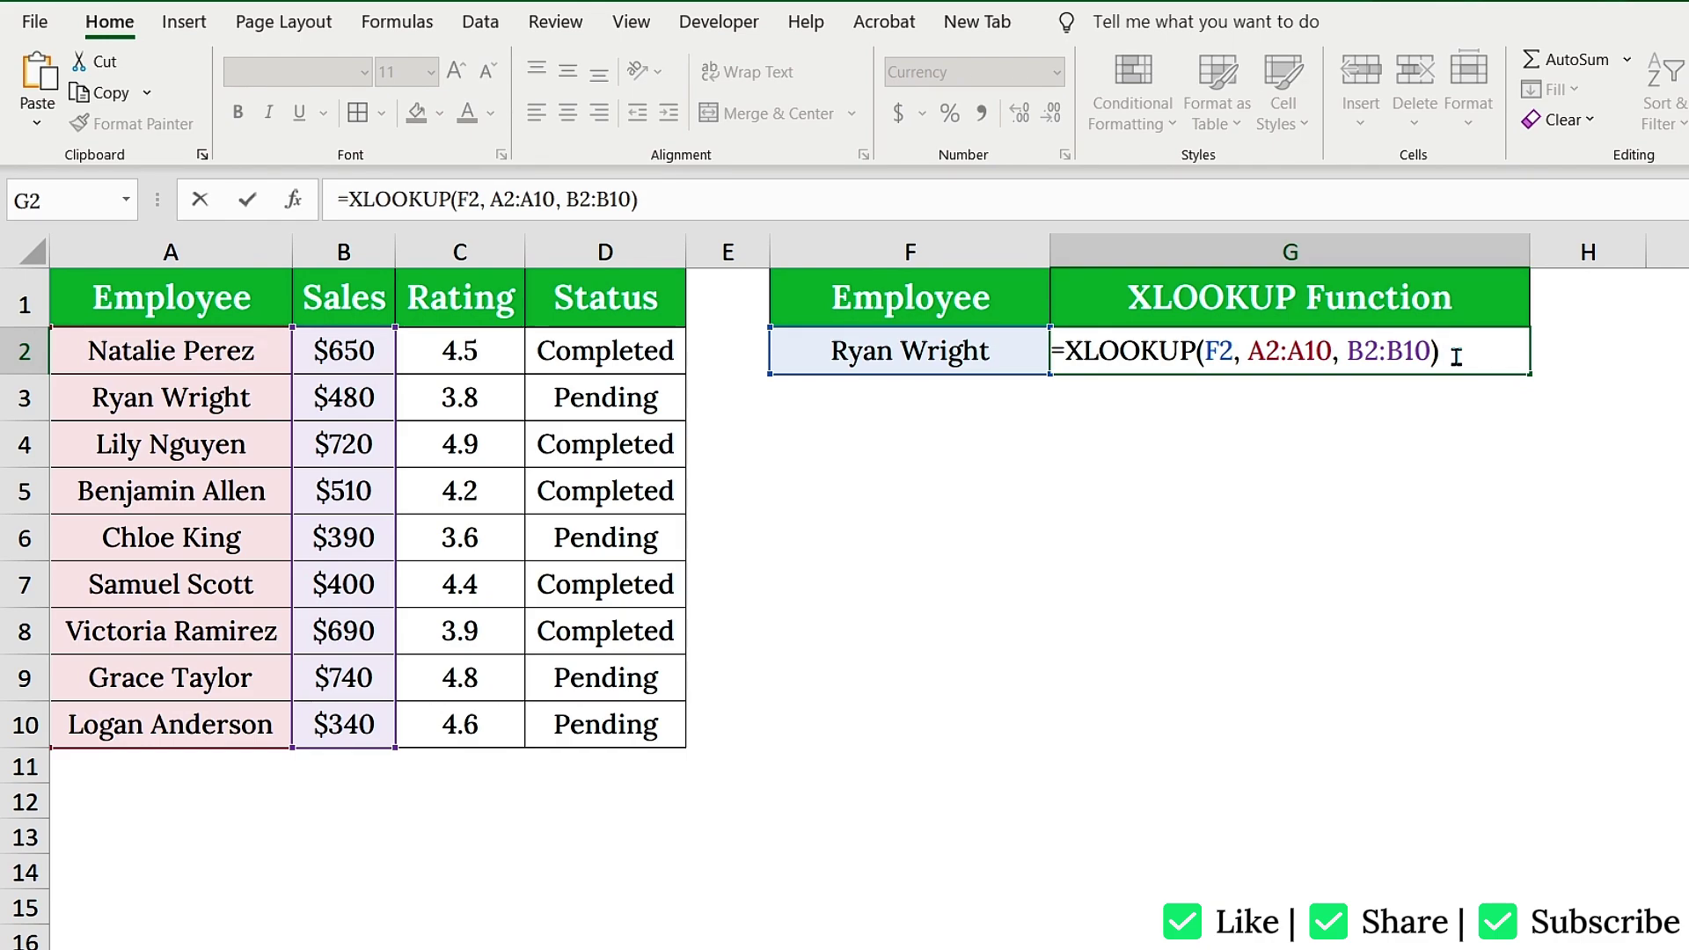
{"action": "key", "text": "Return"}
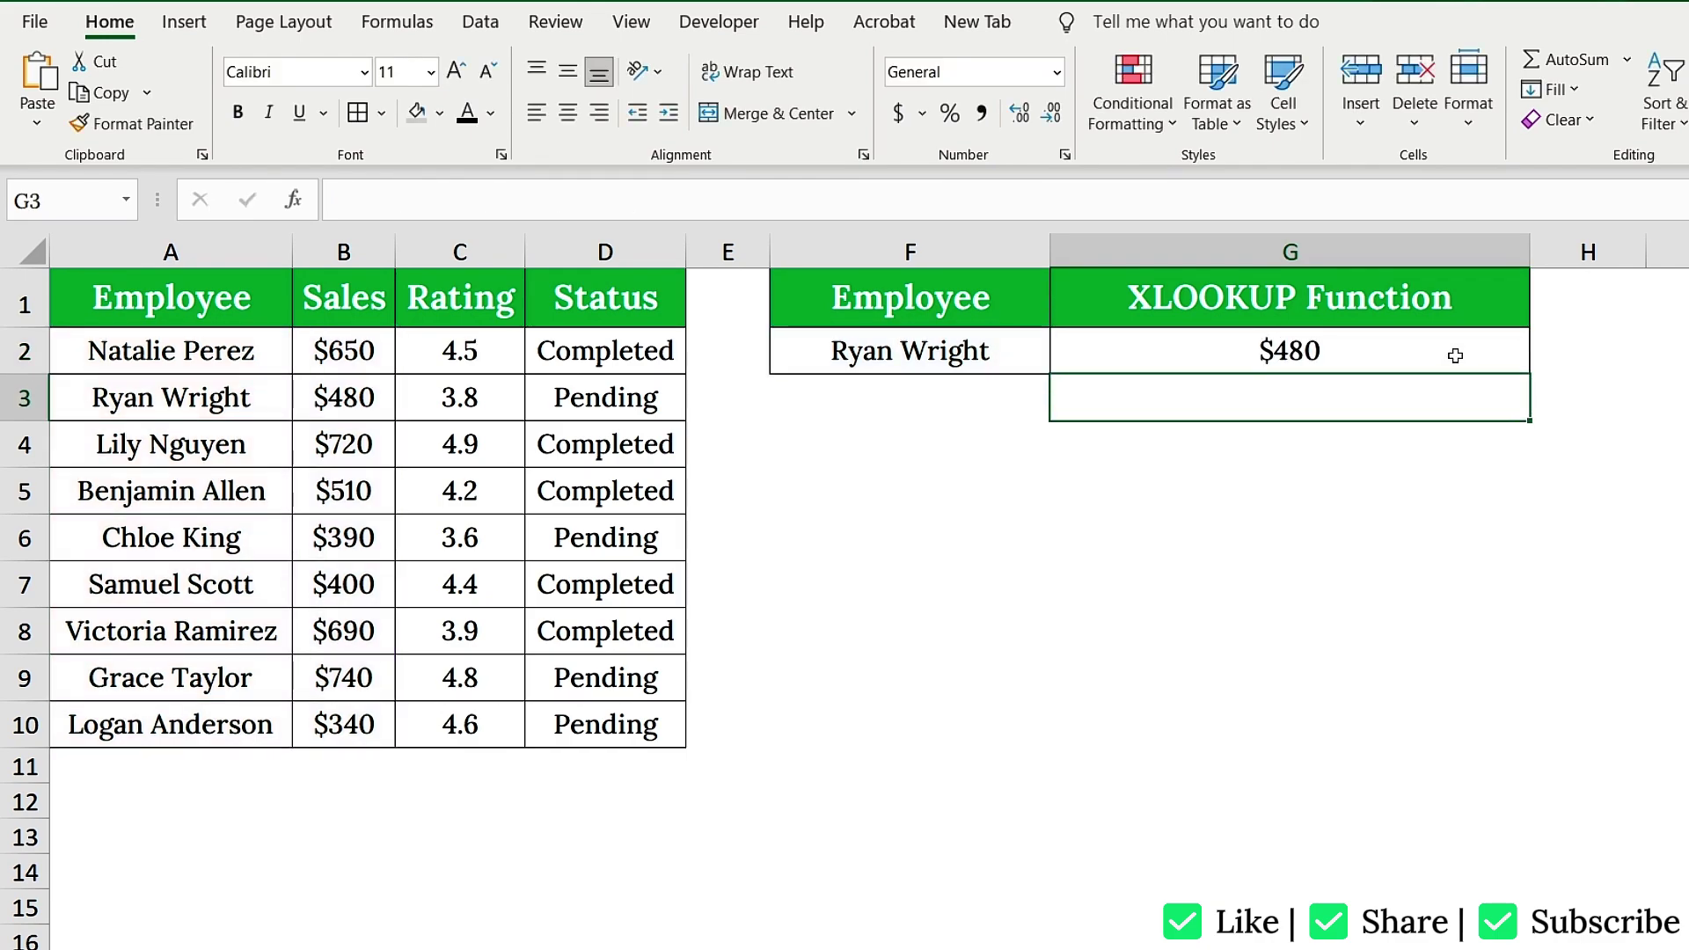
Step: Test the lookup by switching F2 to the employee from row 5 and to another listed employee
{"action": "left_click", "coordinate": [1456, 355]}
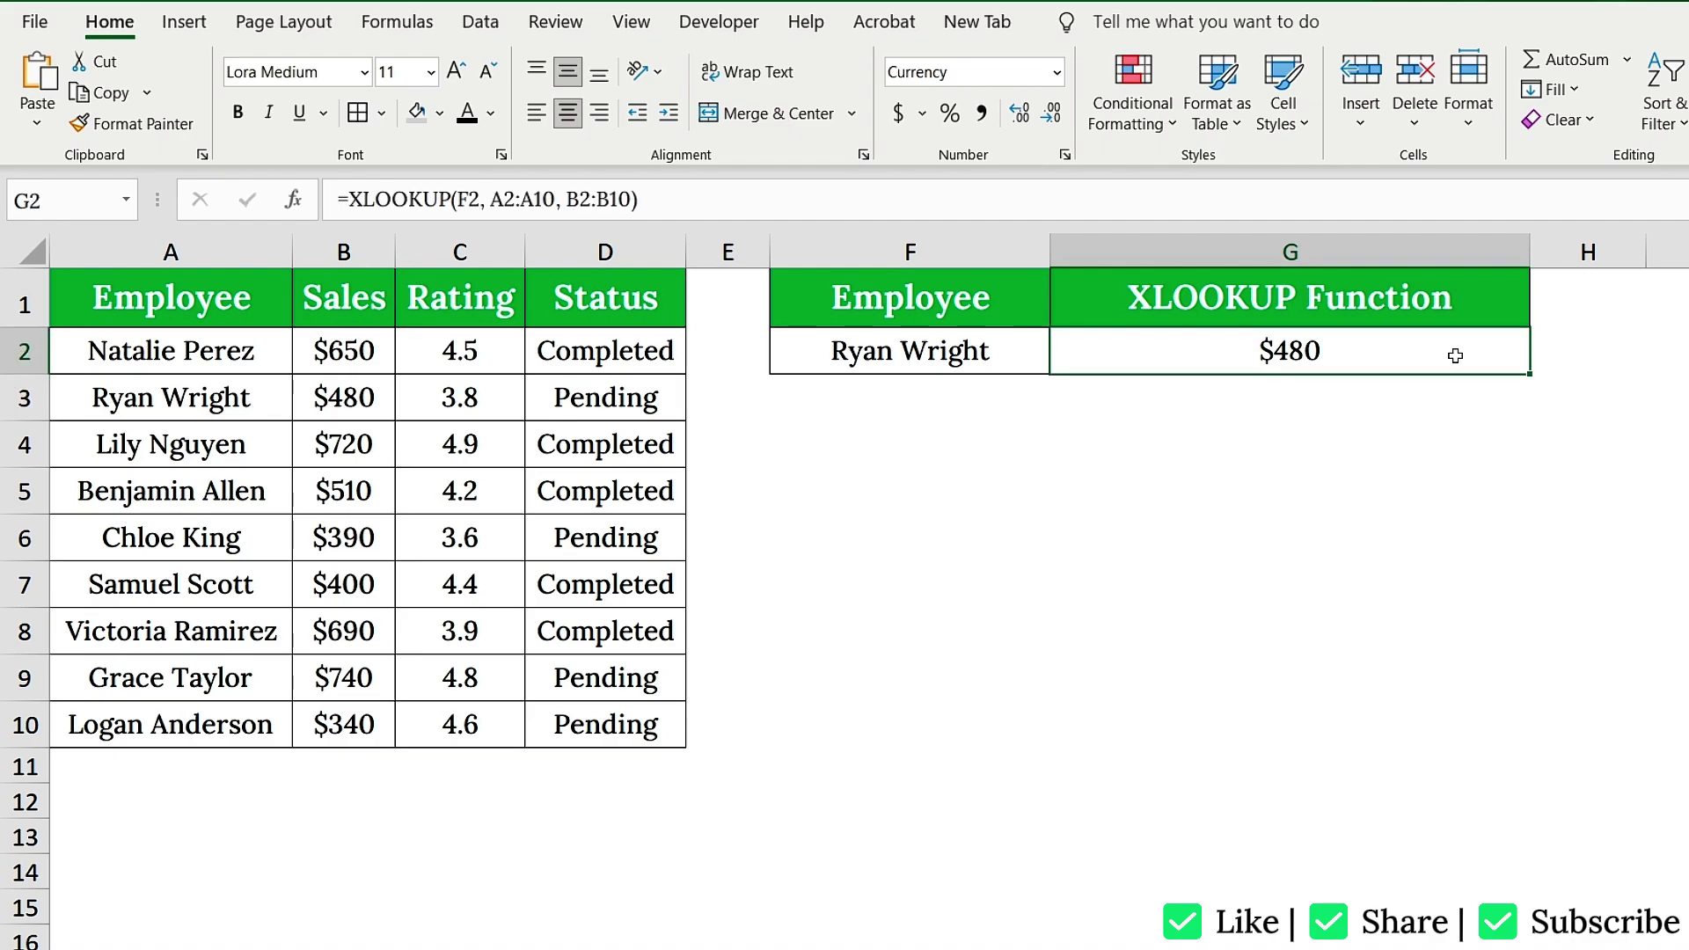
{"action": "left_click", "coordinate": [1024, 348]}
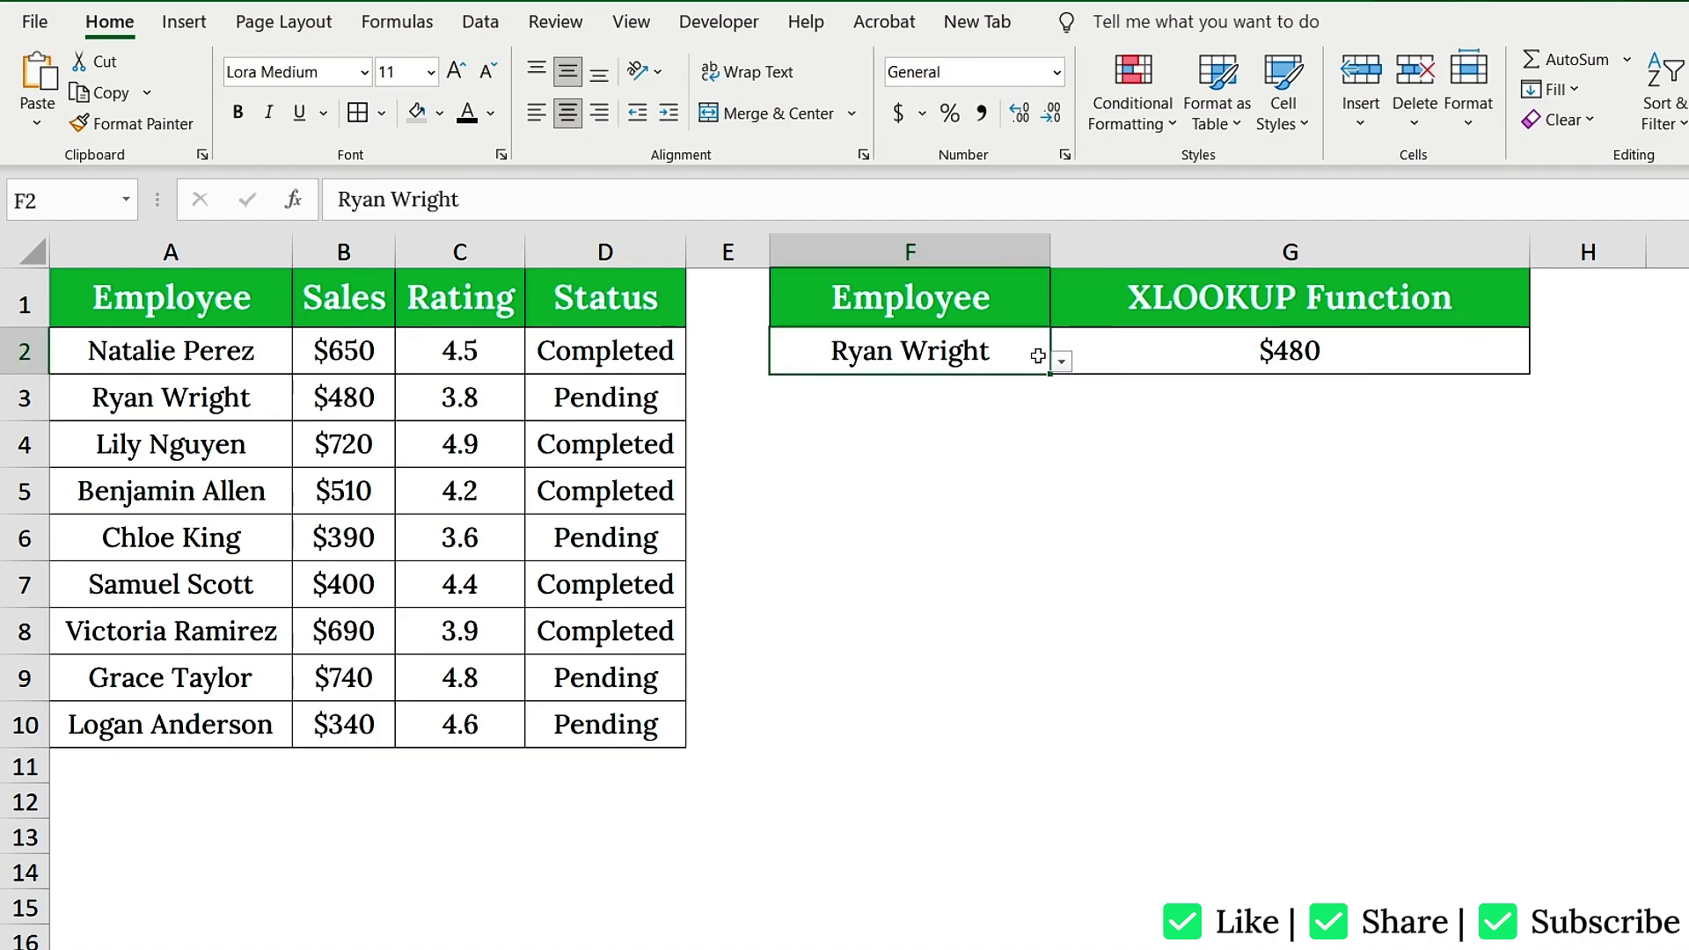
{"action": "left_click", "coordinate": [1060, 364]}
{"action": "left_click", "coordinate": [828, 439]}
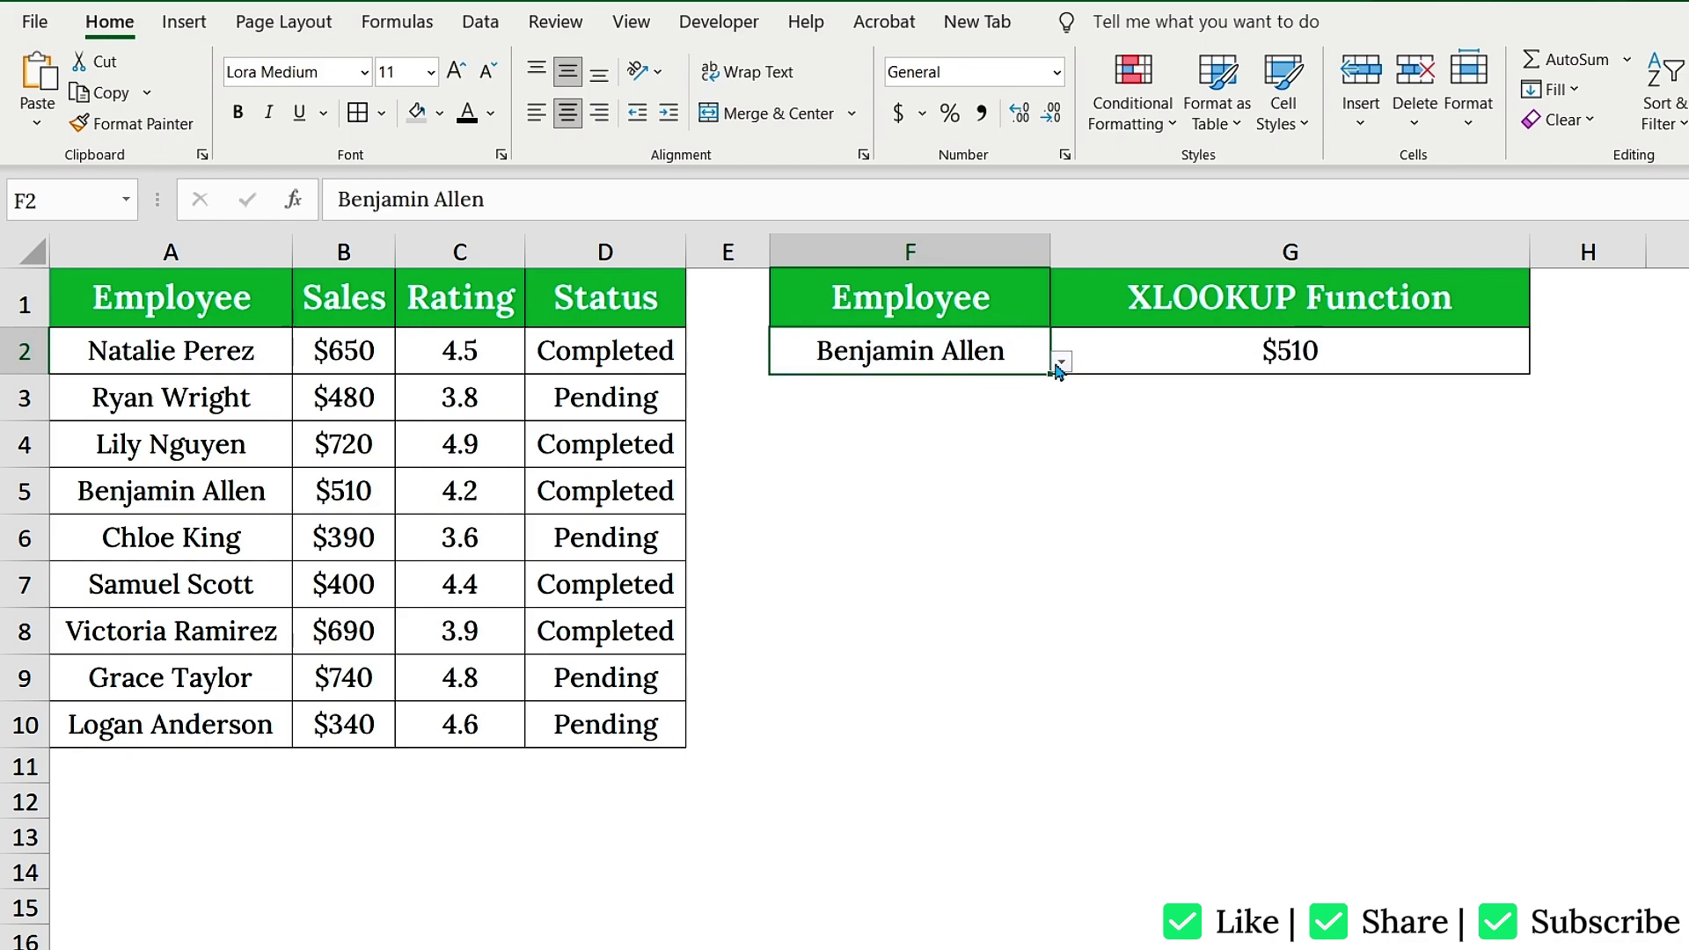
{"action": "left_click", "coordinate": [1062, 362]}
{"action": "left_click", "coordinate": [884, 489]}
{"action": "left_click", "coordinate": [1240, 355]}
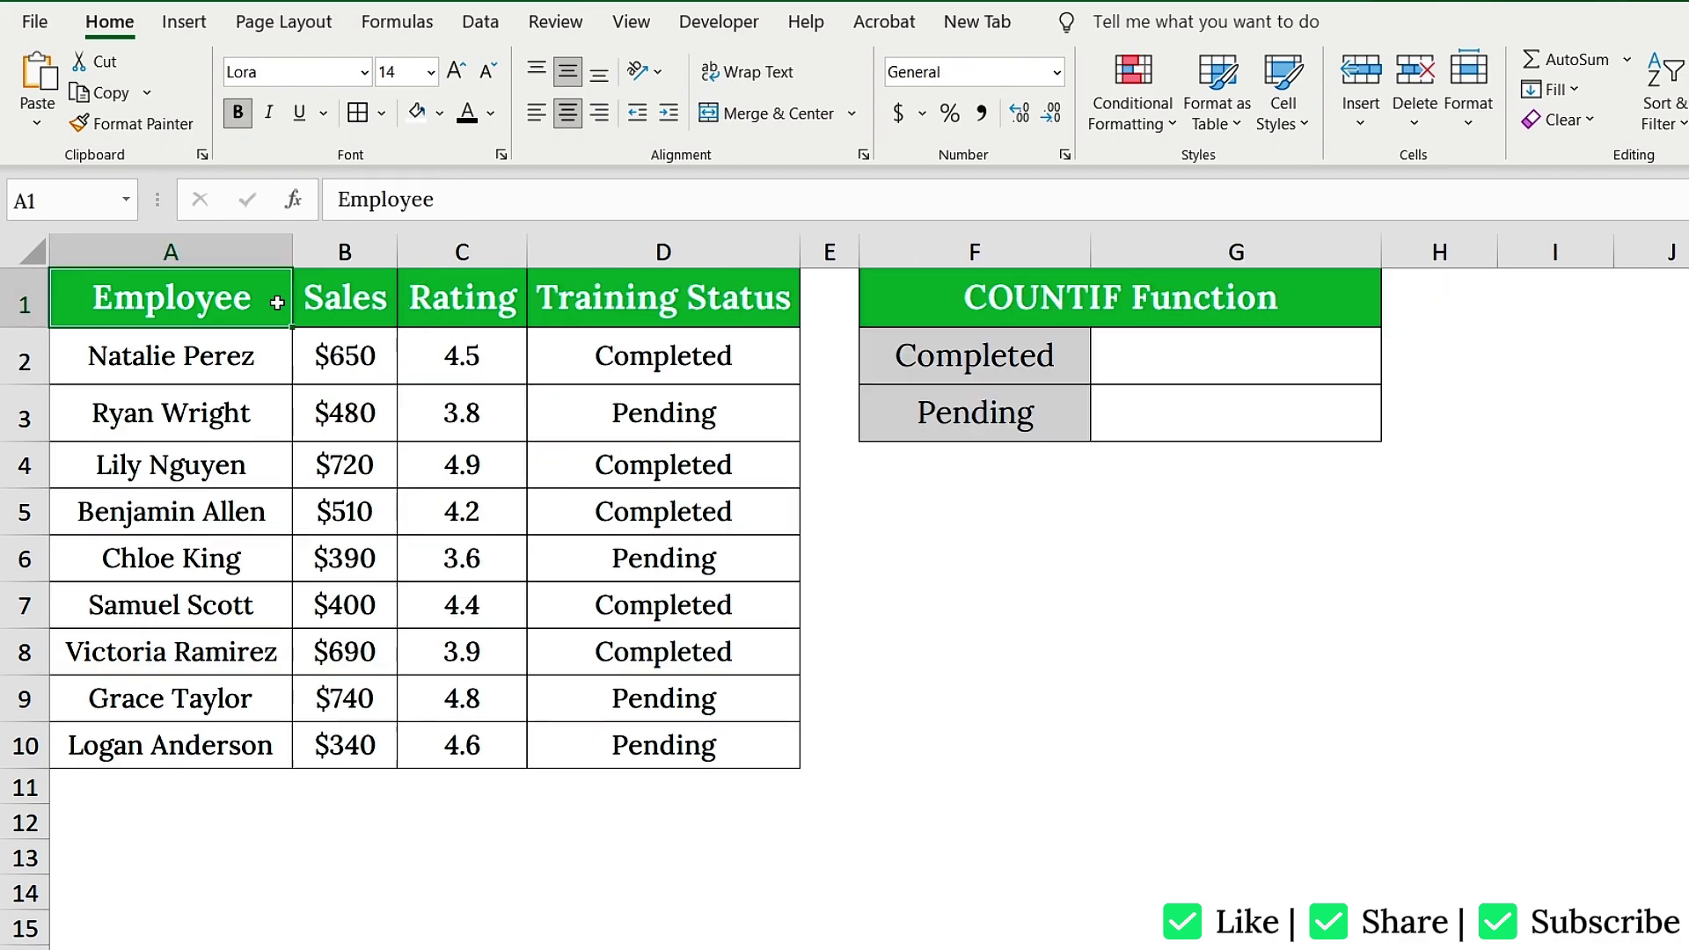
Step: Count the completed trainings in cell G2 with the formula =COUNTIF(D2:D10, D2)
{"action": "left_click", "coordinate": [924, 303]}
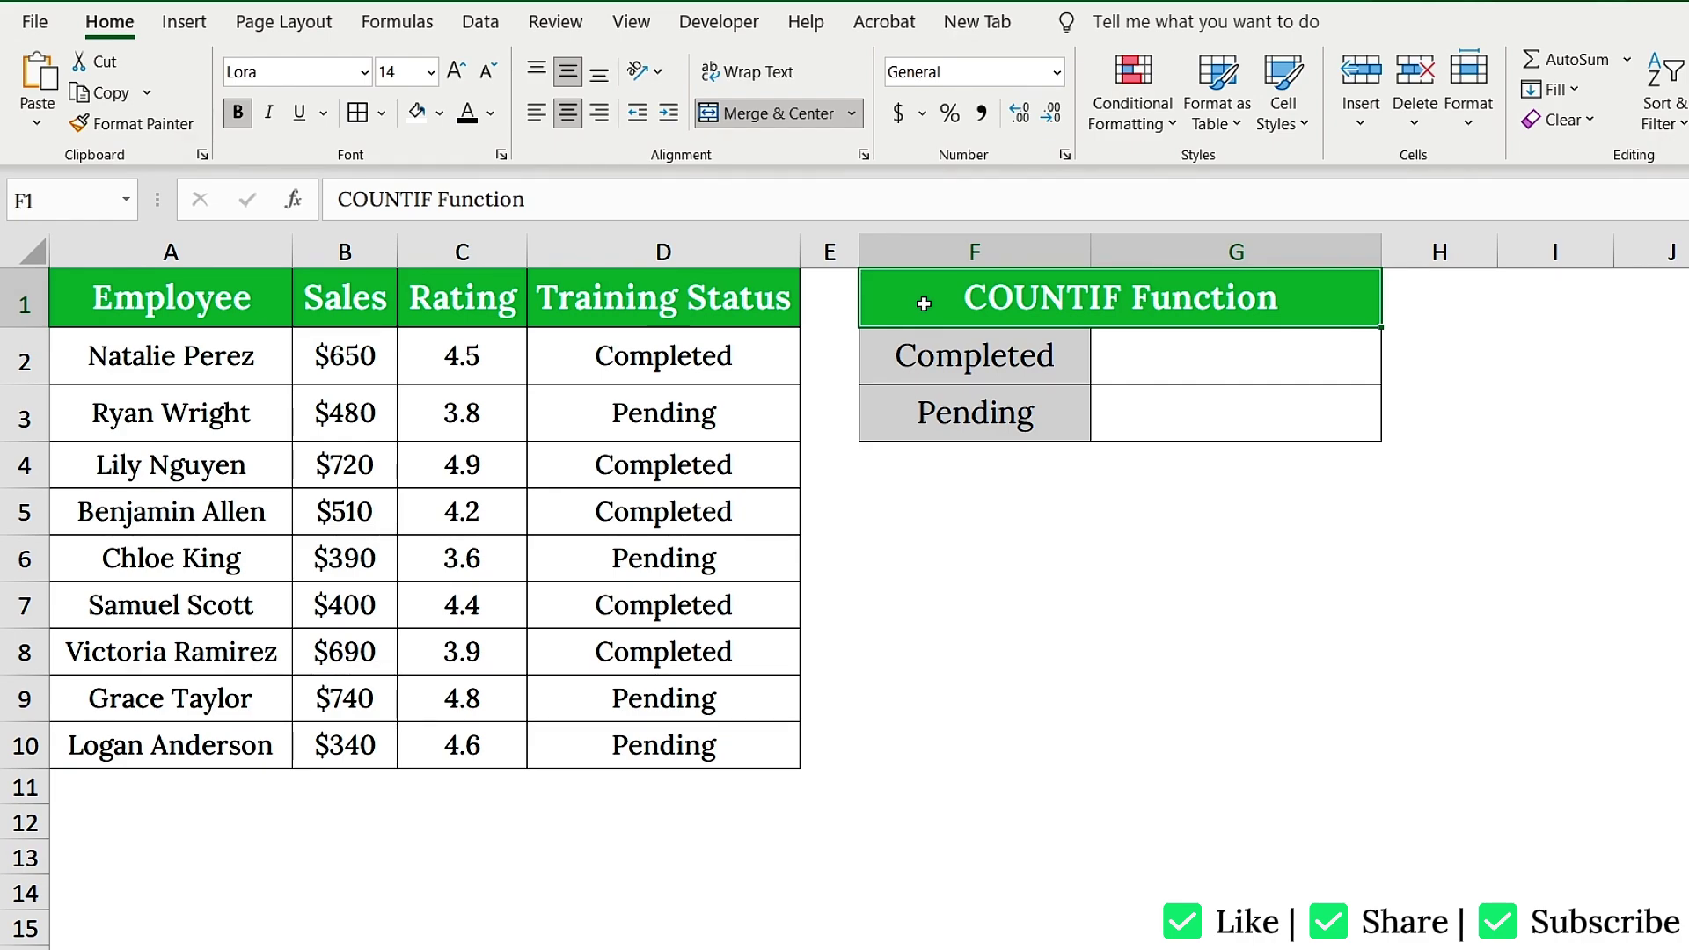
{"action": "left_click", "coordinate": [739, 309]}
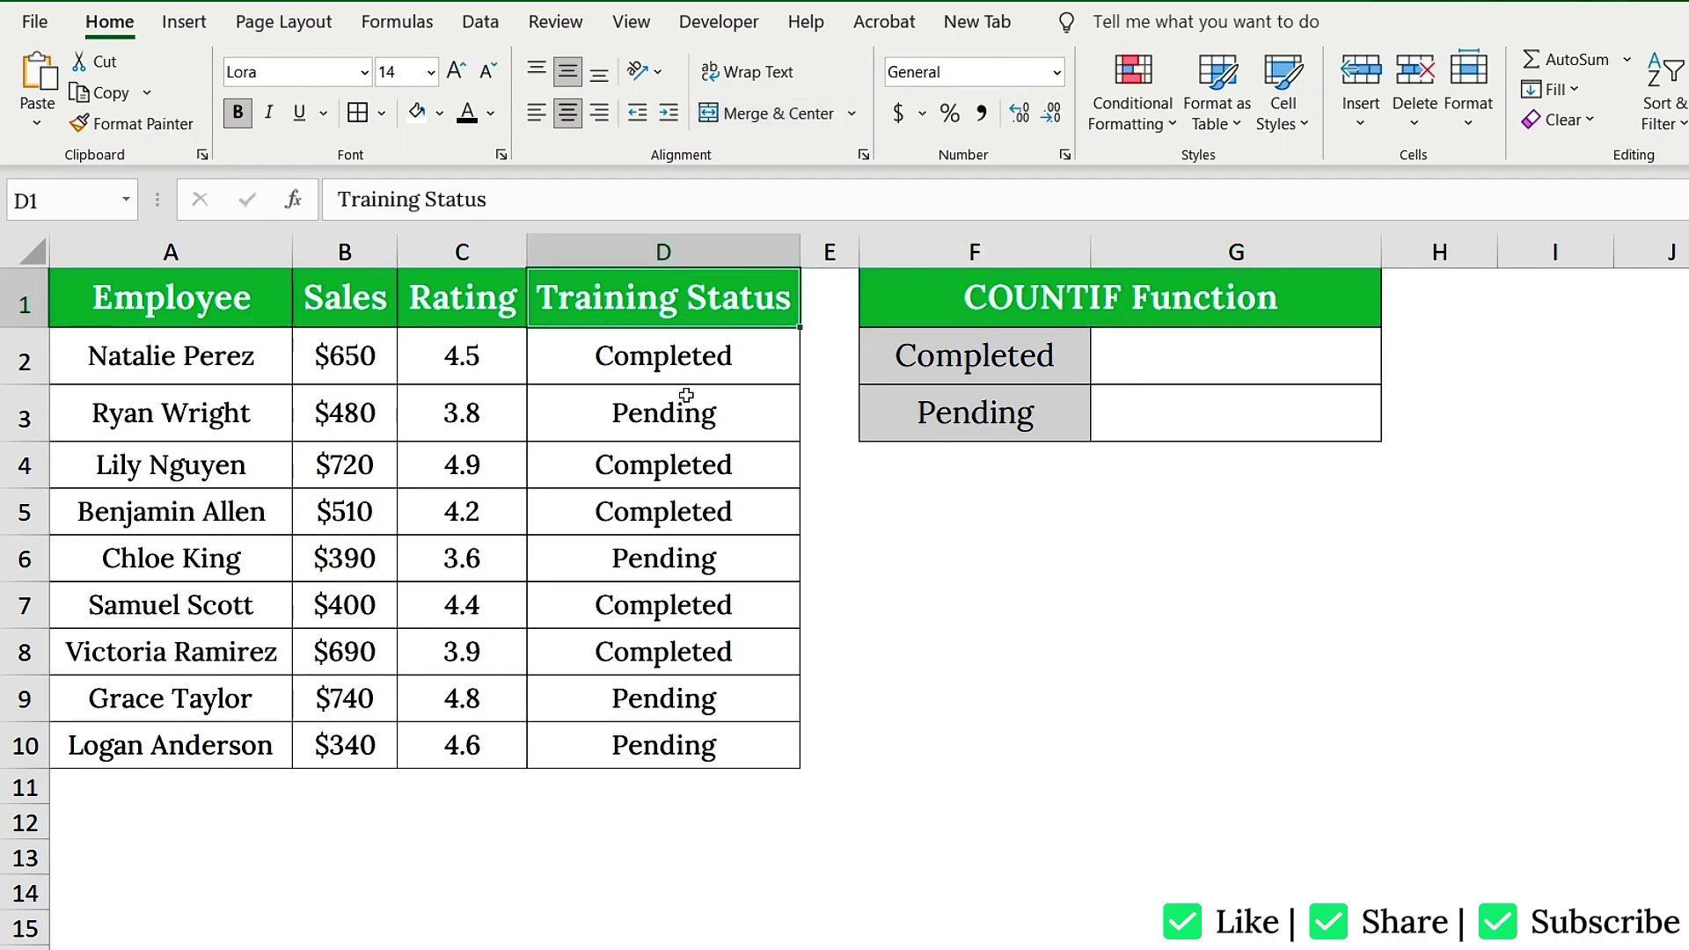
{"action": "left_click", "coordinate": [1225, 367]}
{"action": "type", "text": "=CO"}
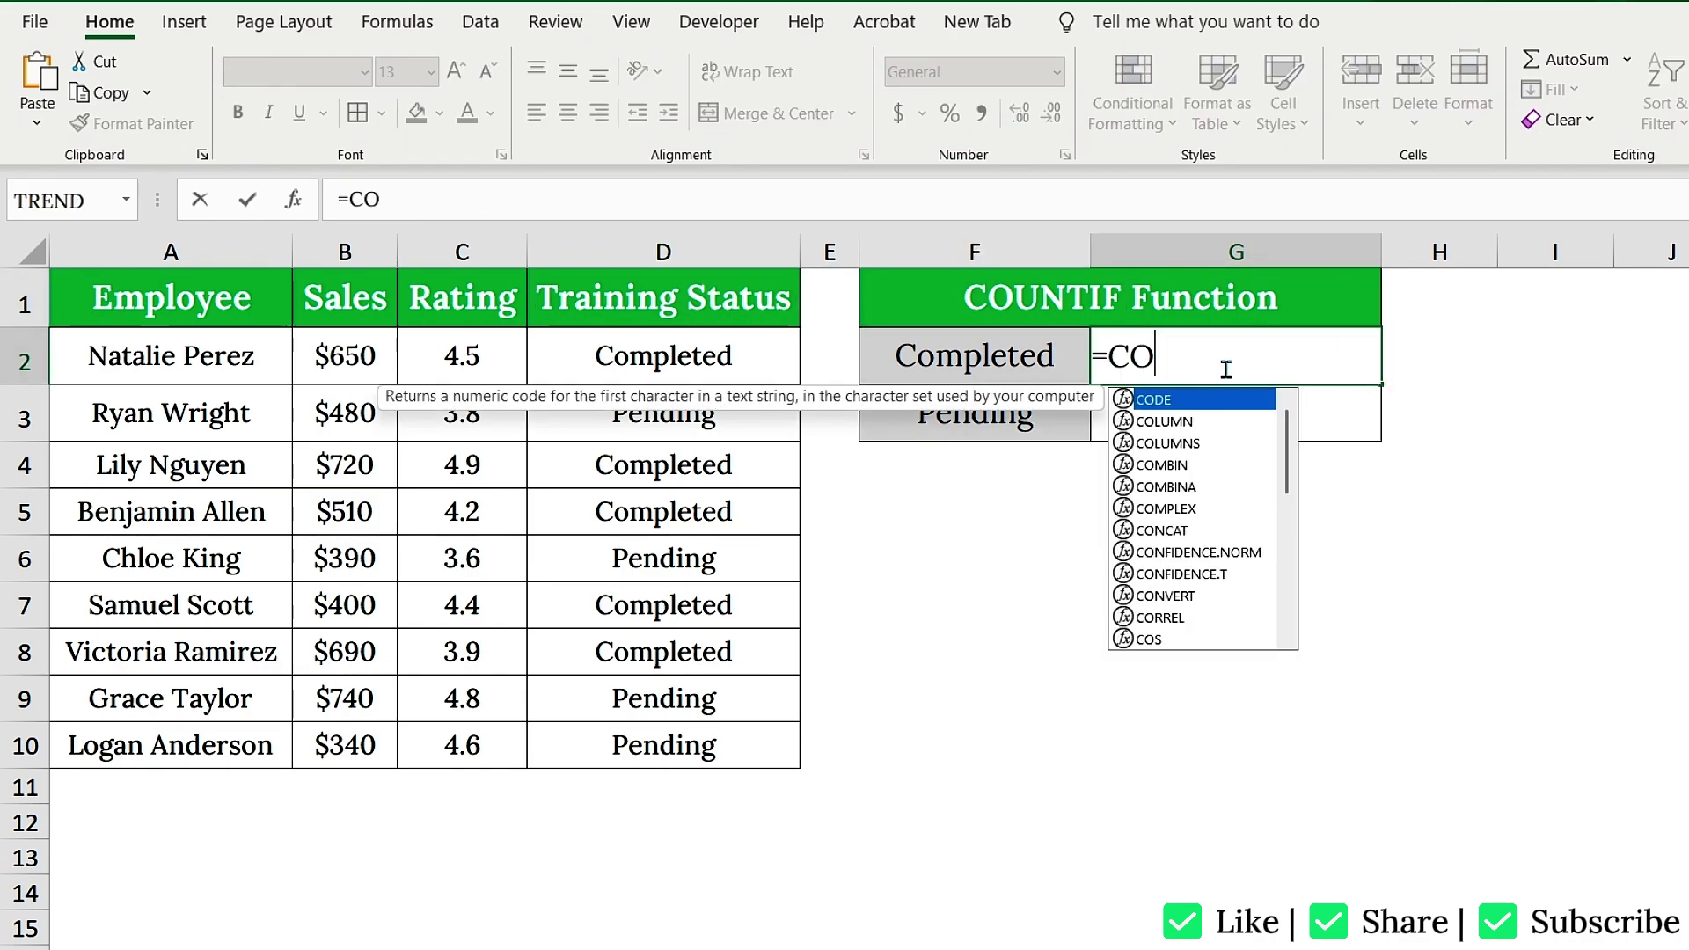
{"action": "type", "text": "UNTIF("}
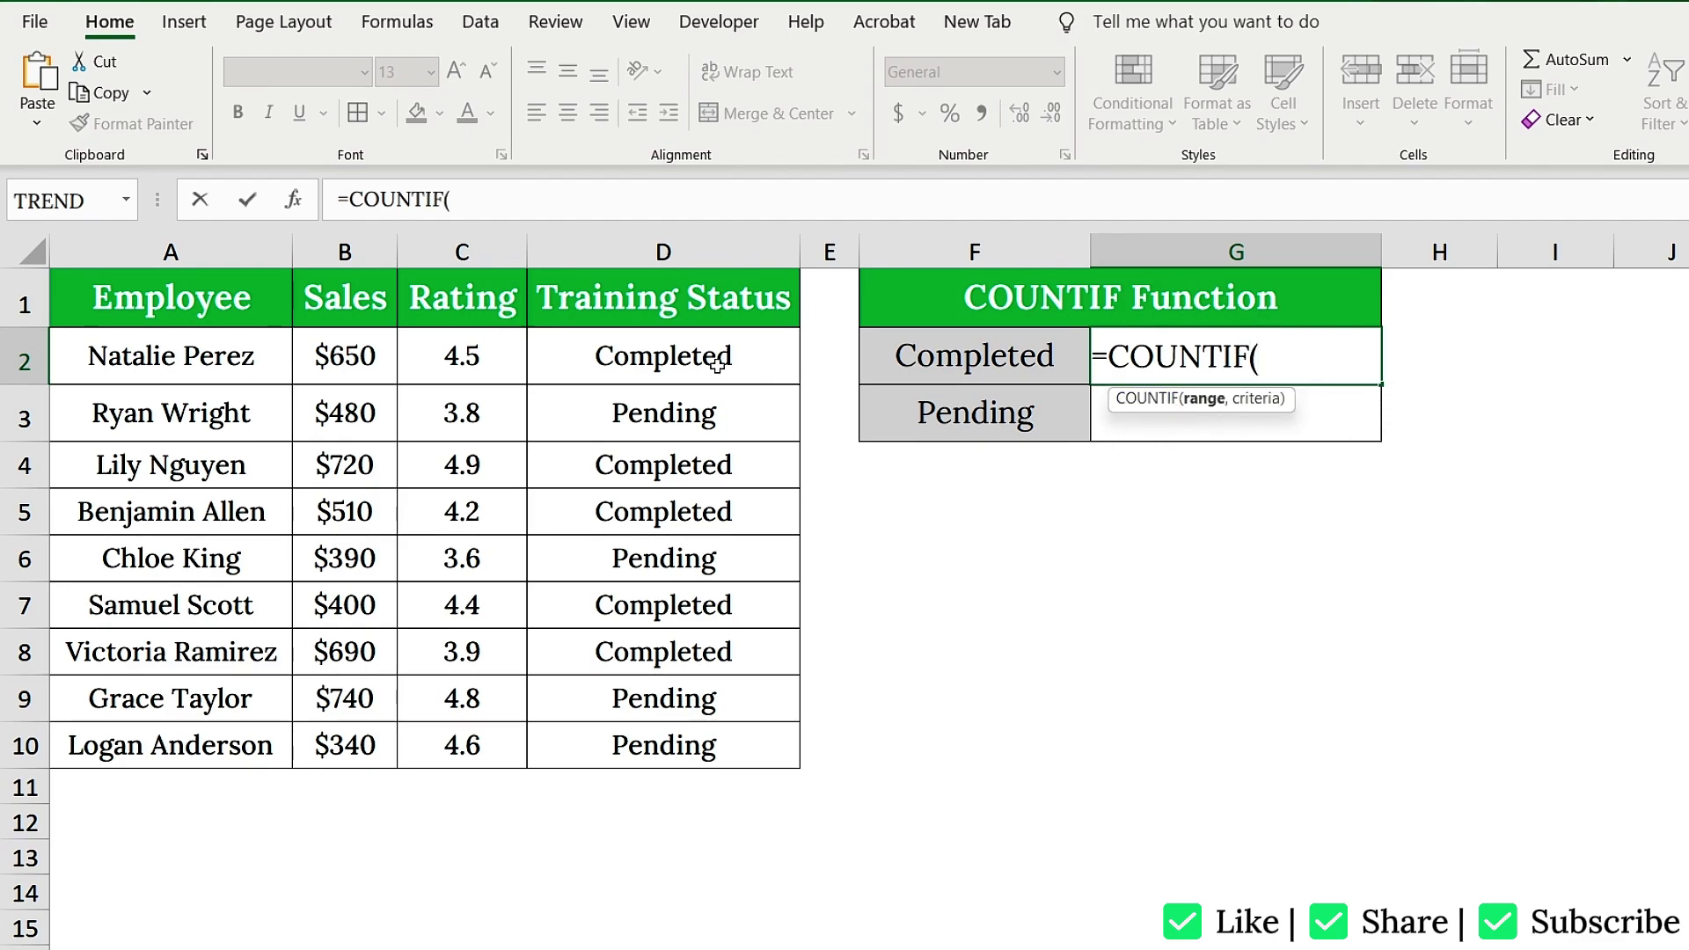
{"action": "left_click_drag", "start_coordinate": [664, 355], "coordinate": [711, 741]}
{"action": "type", "text": ","}
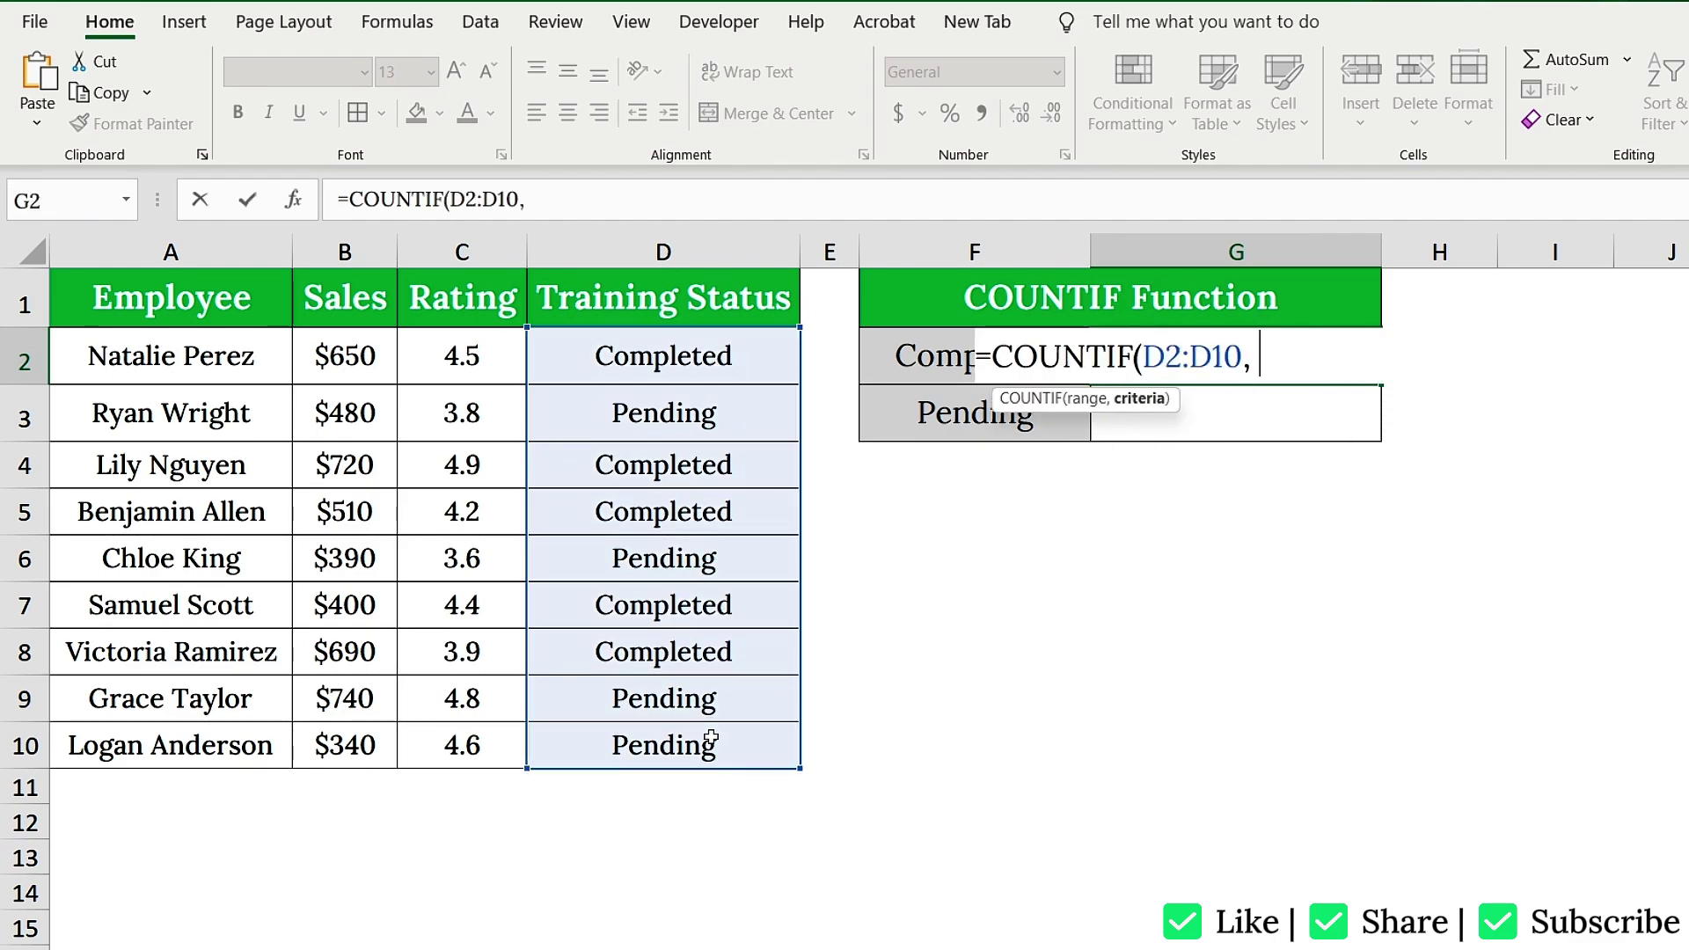
{"action": "left_click", "coordinate": [689, 359]}
{"action": "type", "text": ")"}
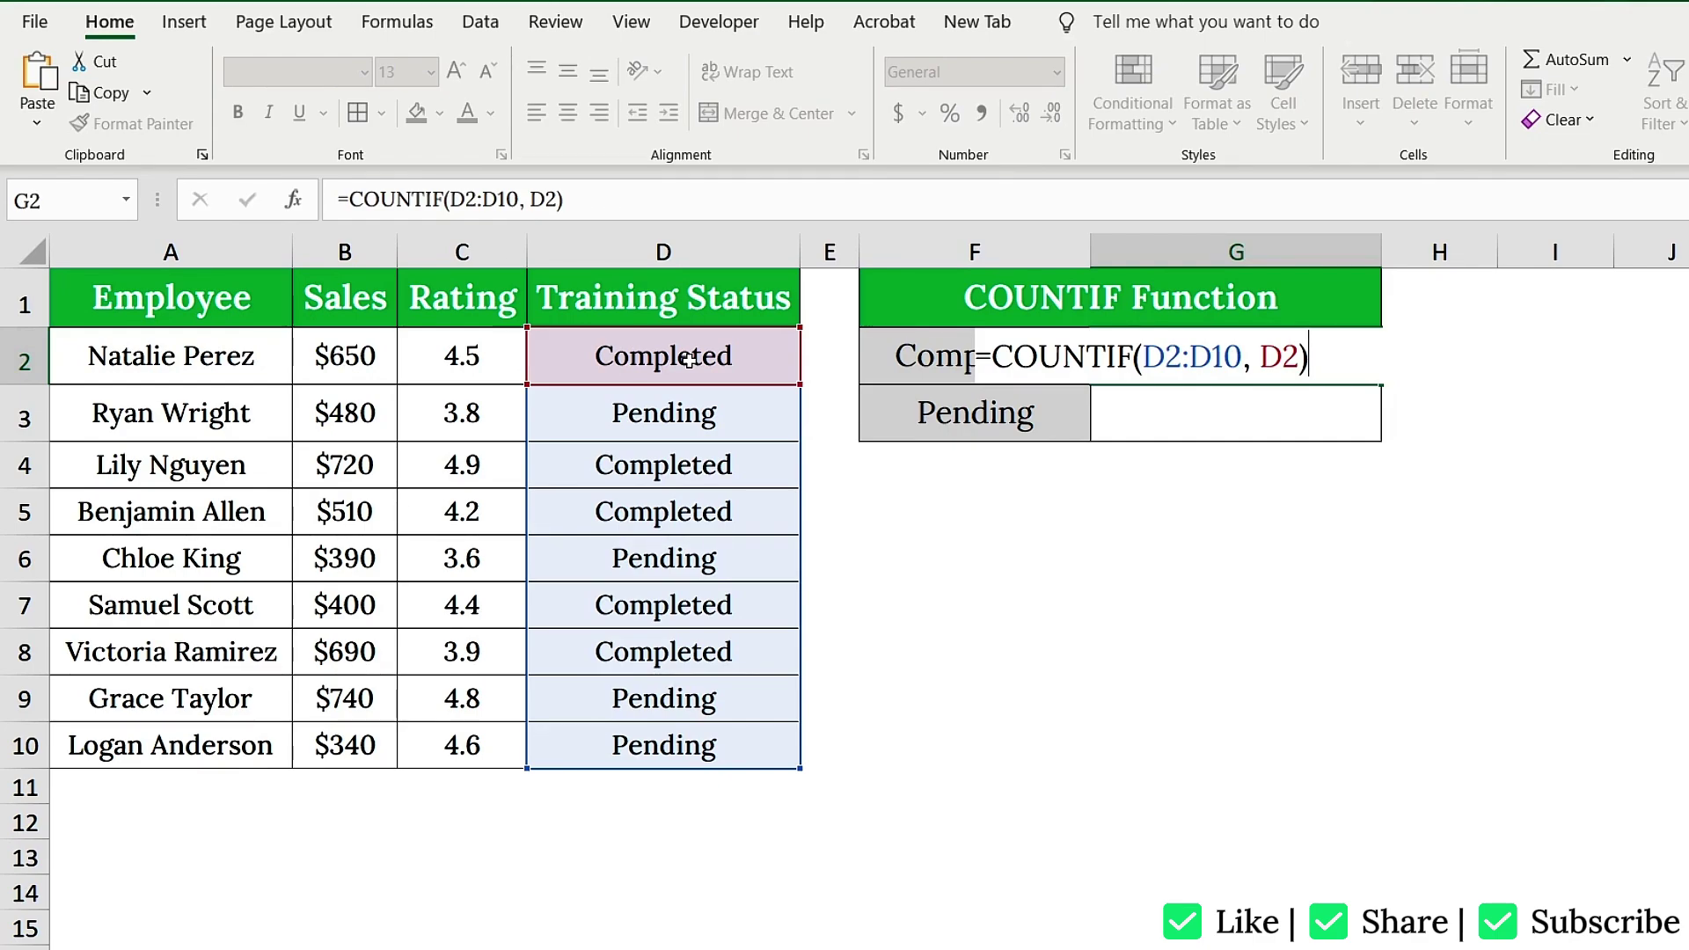
{"action": "key", "text": "Return"}
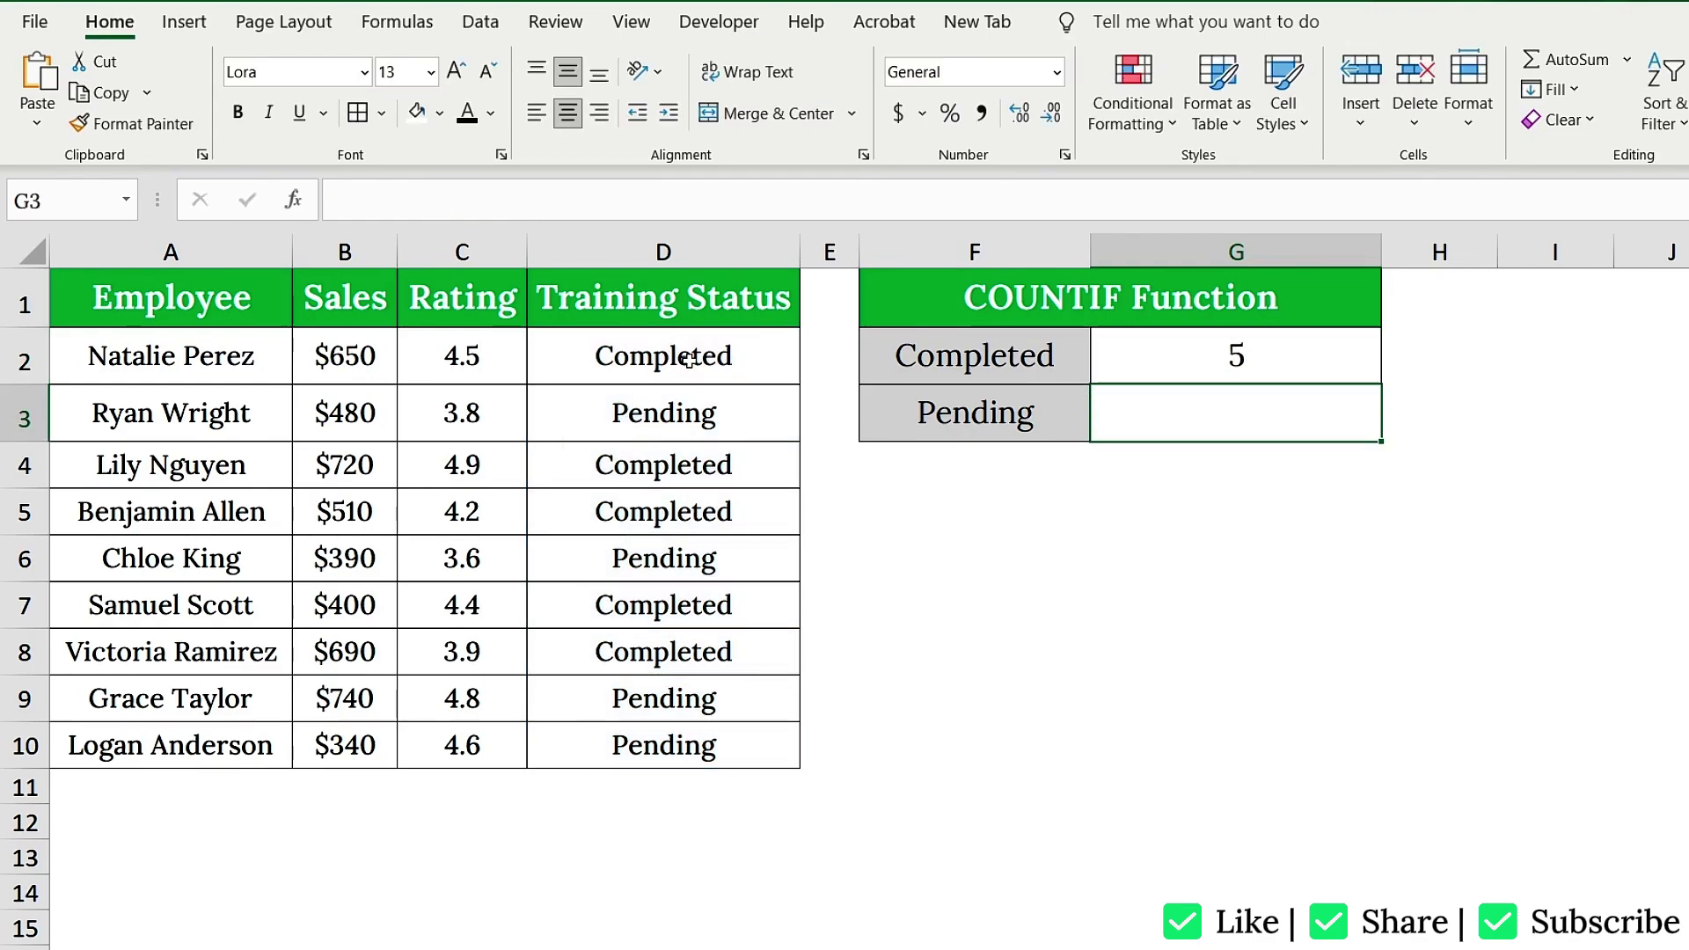
Step: Fill the COUNTIF formula from G2 down to G3 for the Pending status
{"action": "left_click", "coordinate": [1144, 367]}
{"action": "double_click", "coordinate": [1379, 382]}
{"action": "left_click", "coordinate": [1310, 361]}
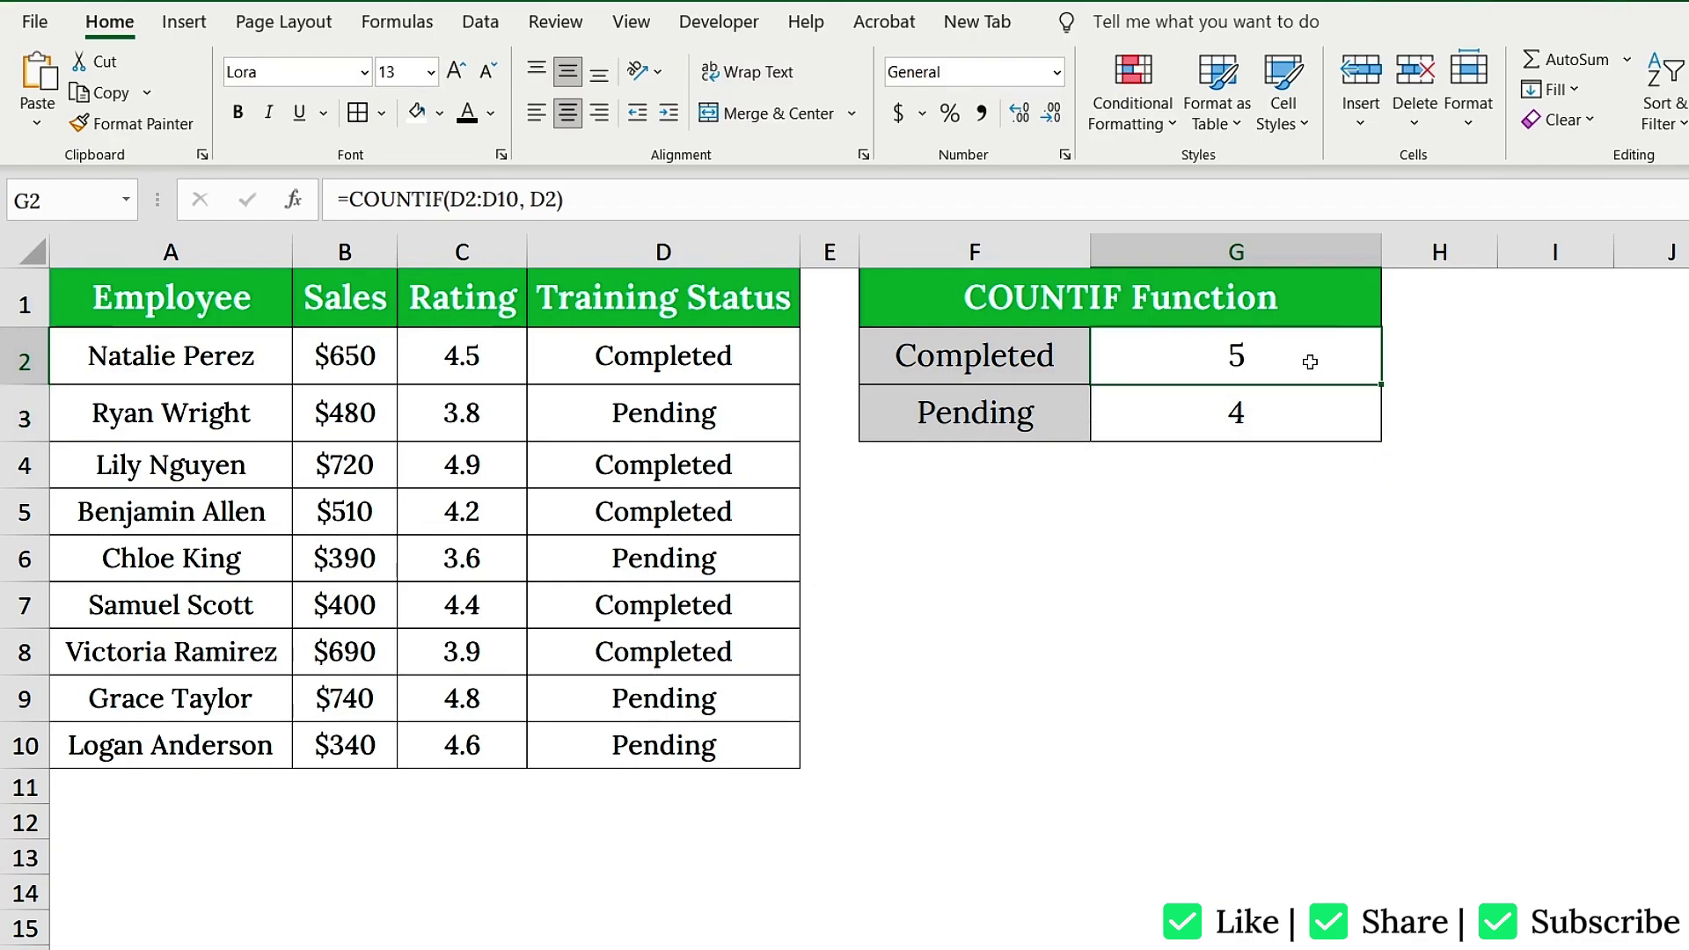